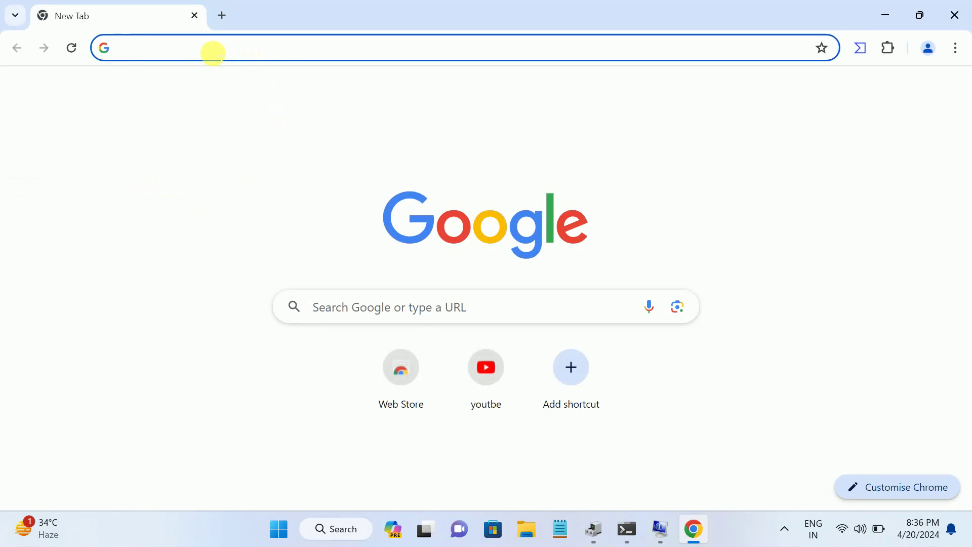
# Load and reload localhost in Chrome, then highlight the 'localhost refused to connect' error line
pyautogui.click(213, 53)
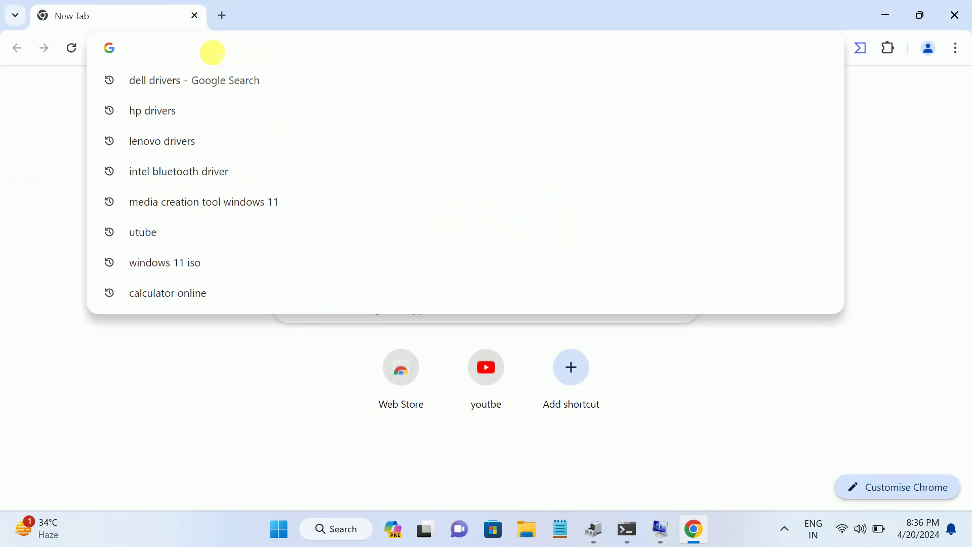
pyautogui.write('lo')
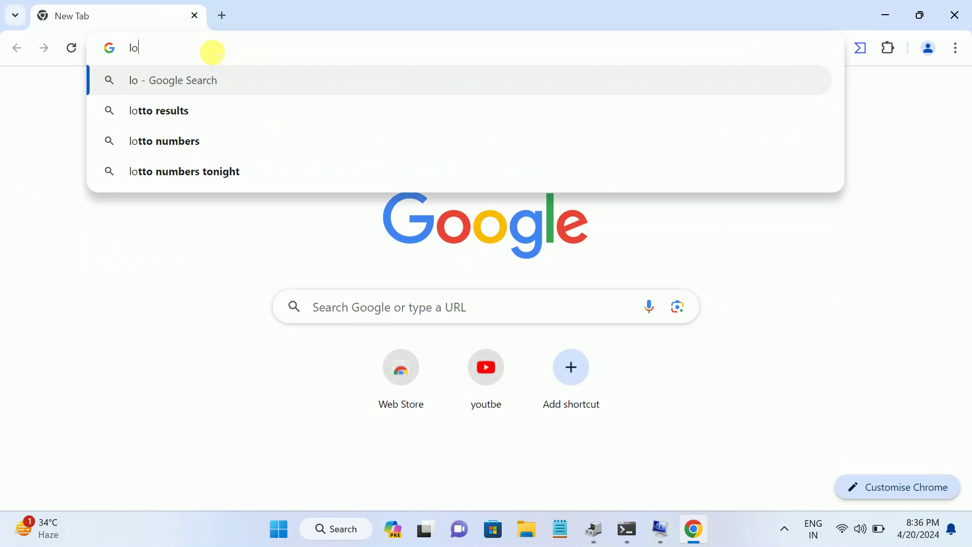
pyautogui.write('calh')
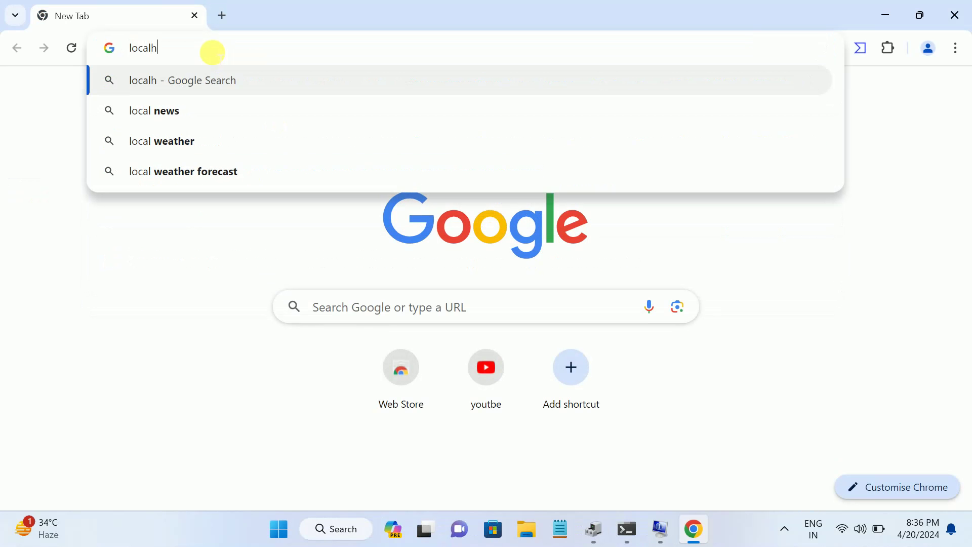
pyautogui.write('ost')
pyautogui.press('Return')
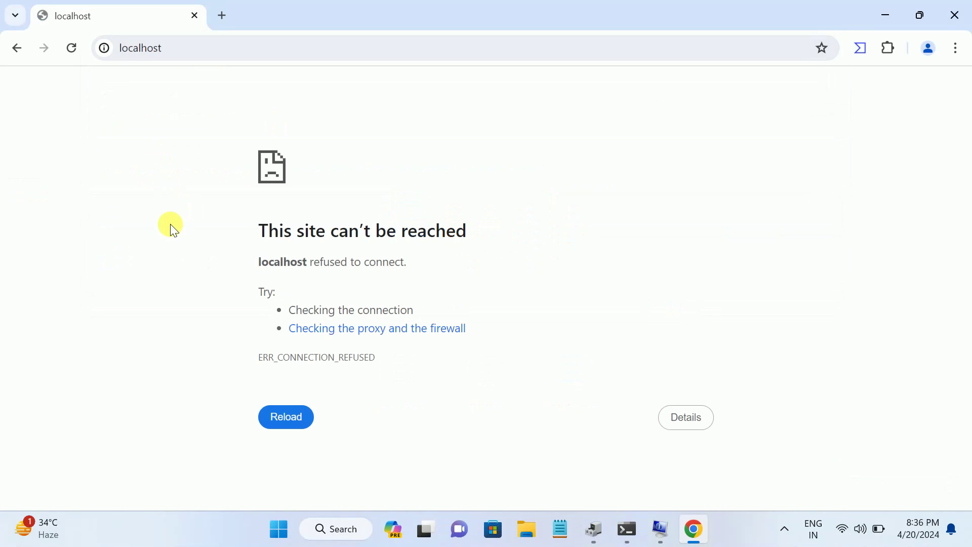
pyautogui.press('F5')
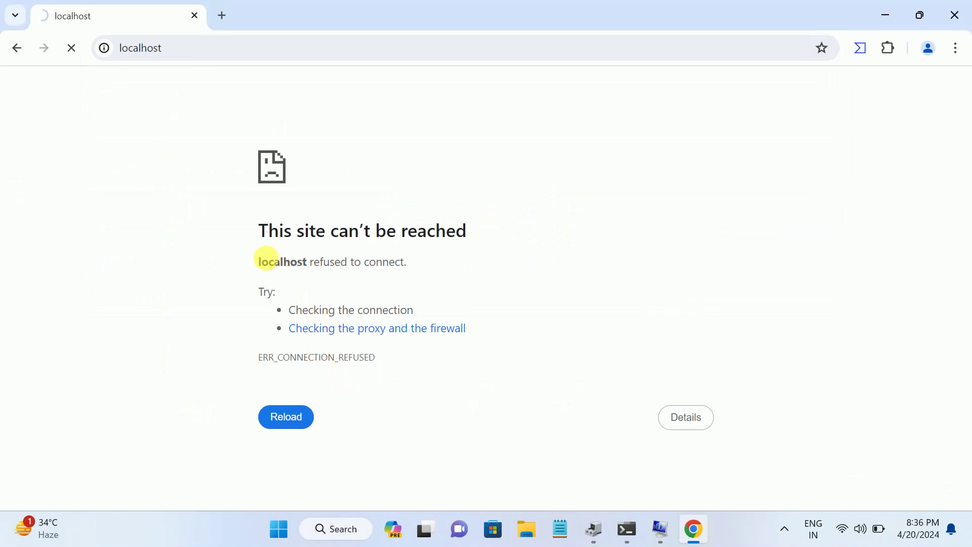
pyautogui.moveTo(255, 264); pyautogui.dragTo(449, 251)
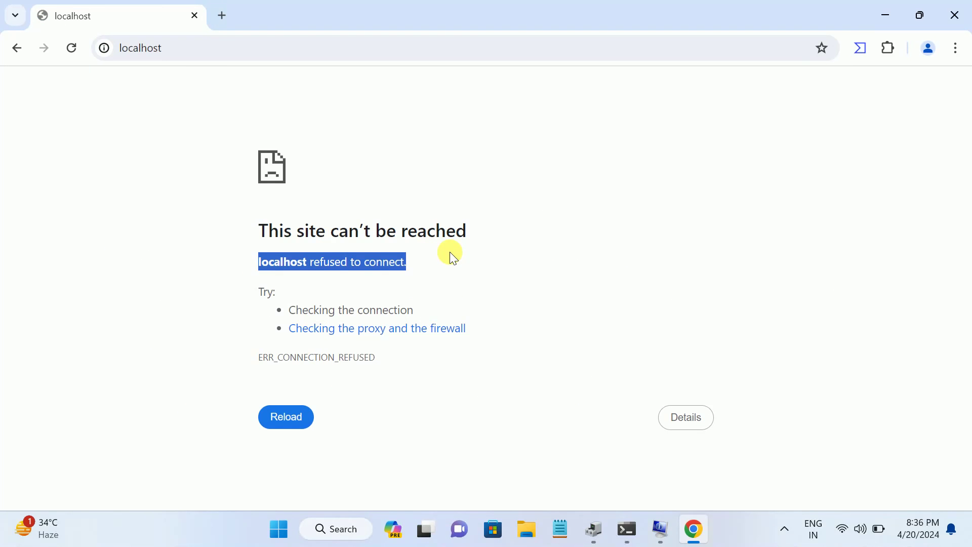
pyautogui.click(886, 13)
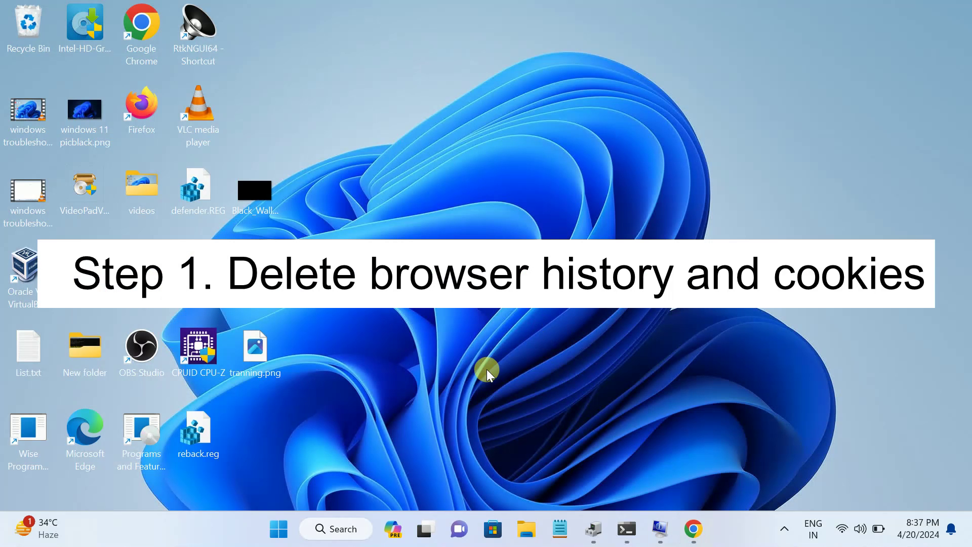
# Relaunch Chrome from the desktop icon and open its History page from the menu
pyautogui.doubleClick(144, 38)
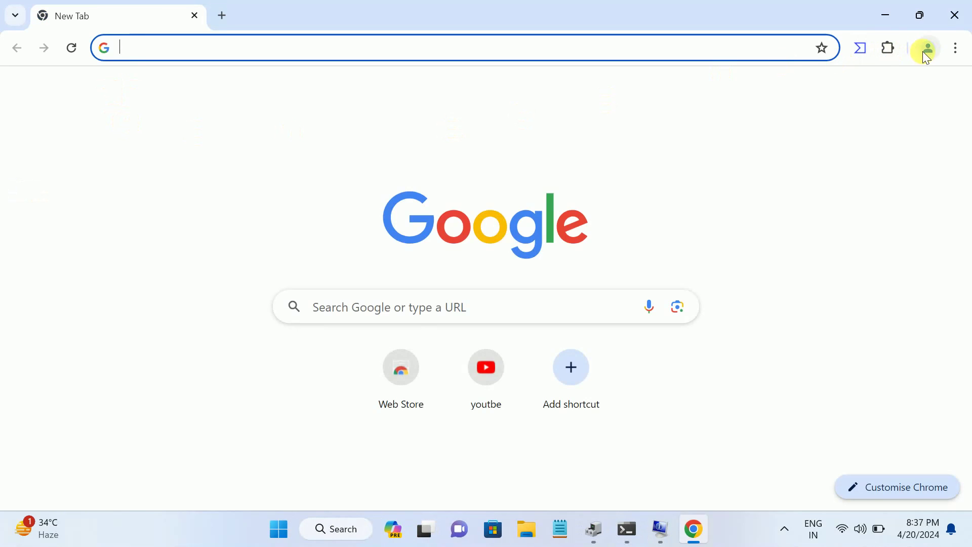
pyautogui.click(956, 48)
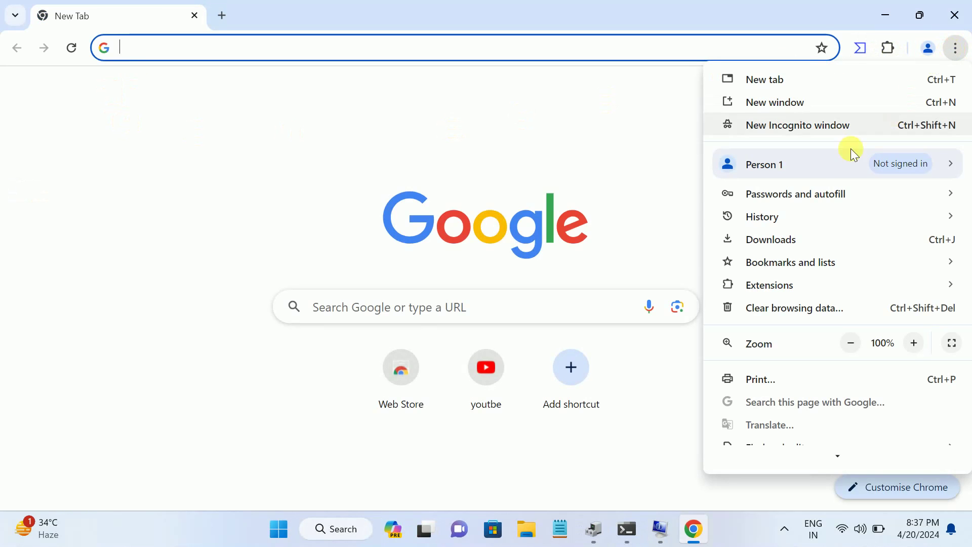
pyautogui.moveTo(792, 217)
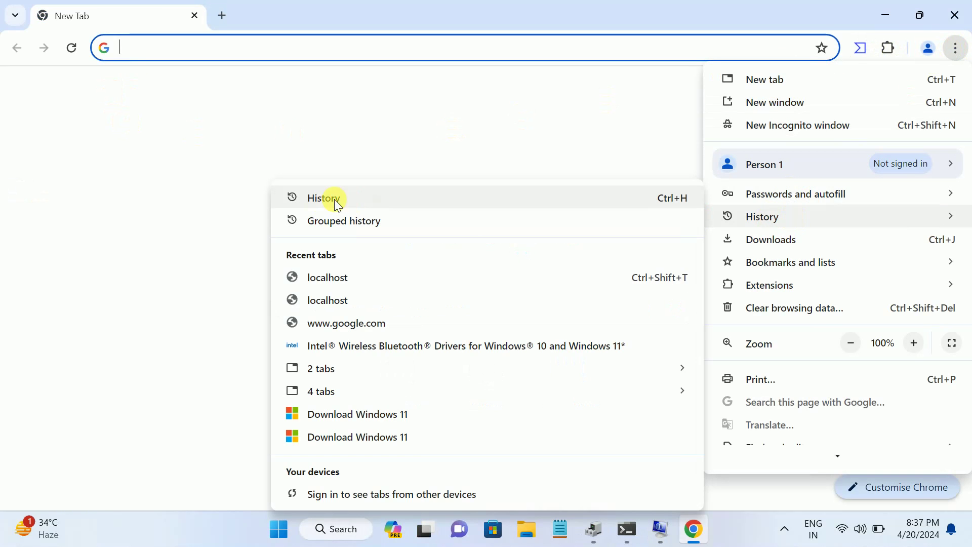
pyautogui.click(366, 203)
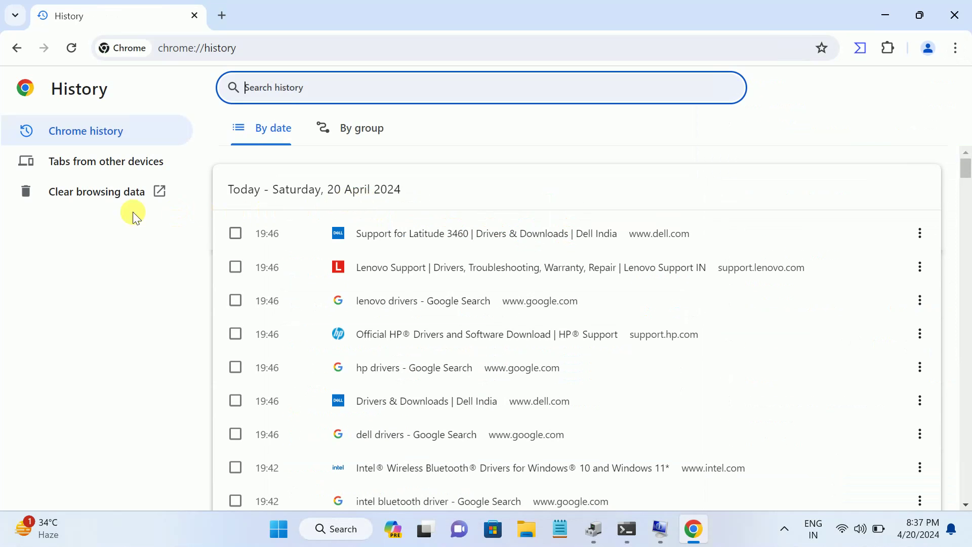
# Open Clear browsing data on the Advanced options and set the time range to All time
pyautogui.click(103, 192)
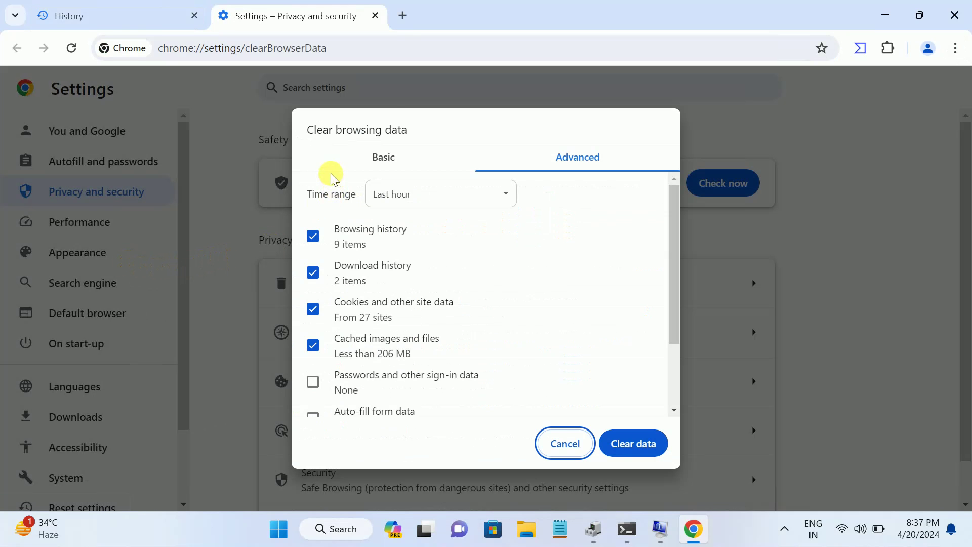
pyautogui.click(396, 162)
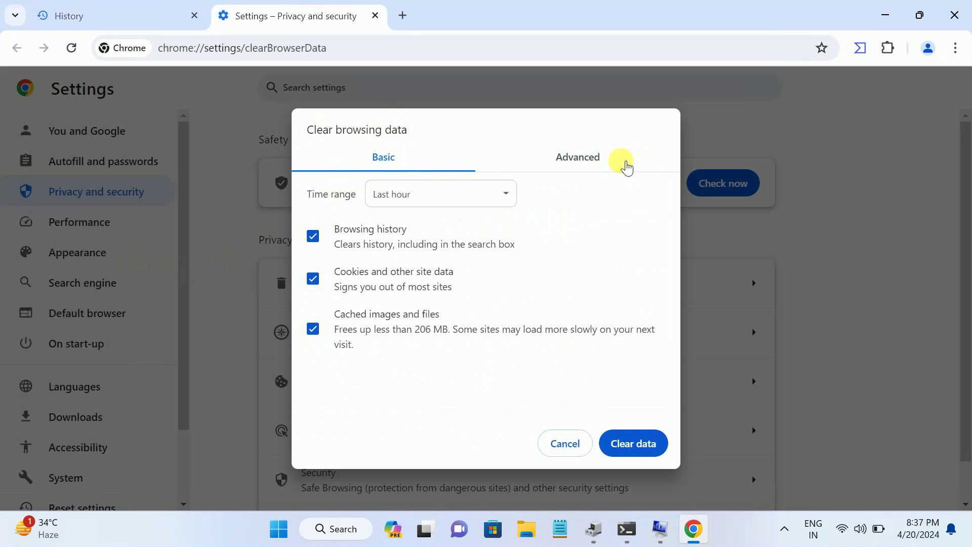
pyautogui.click(589, 168)
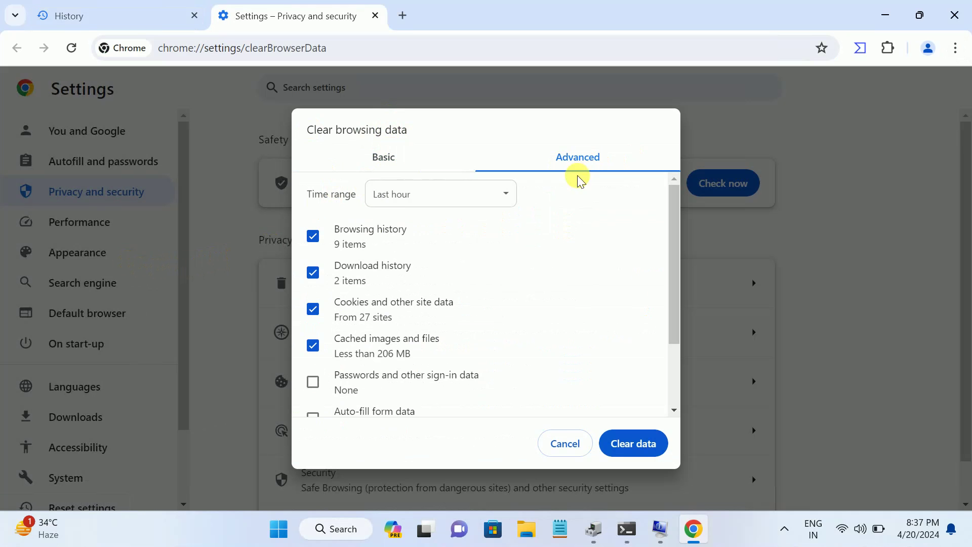
pyautogui.click(433, 206)
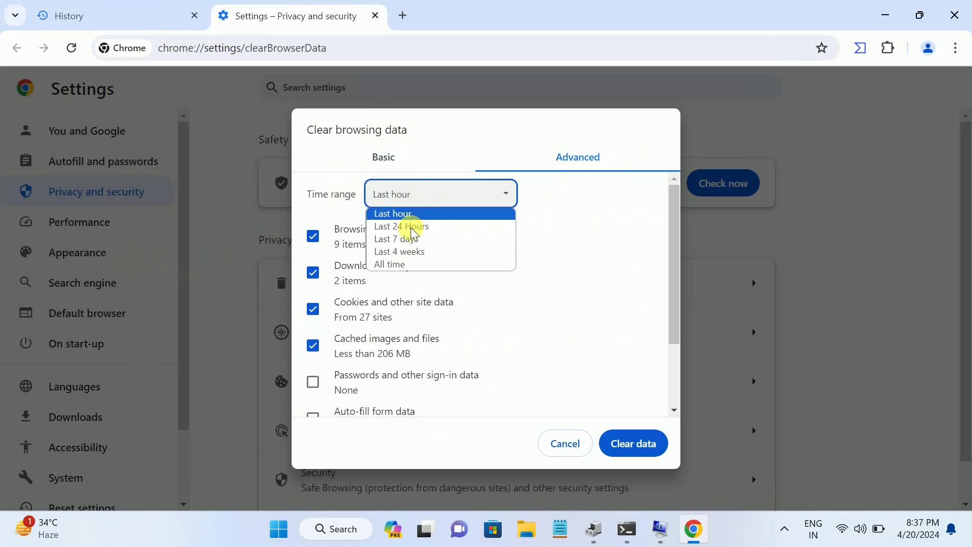
pyautogui.click(399, 264)
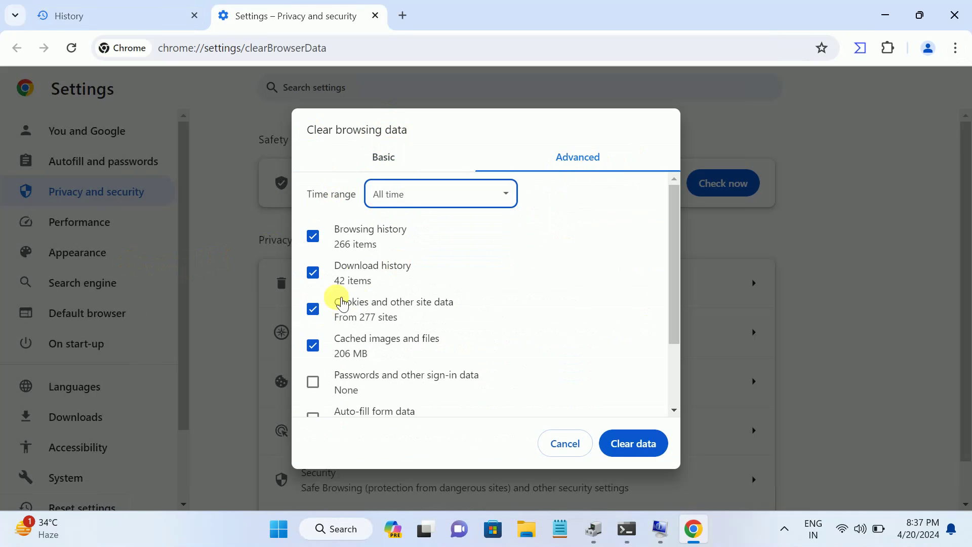
# Also include Auto-fill form data, Site settings and Hosted app data, then clear the data
pyautogui.scroll(-2, 352, 308)
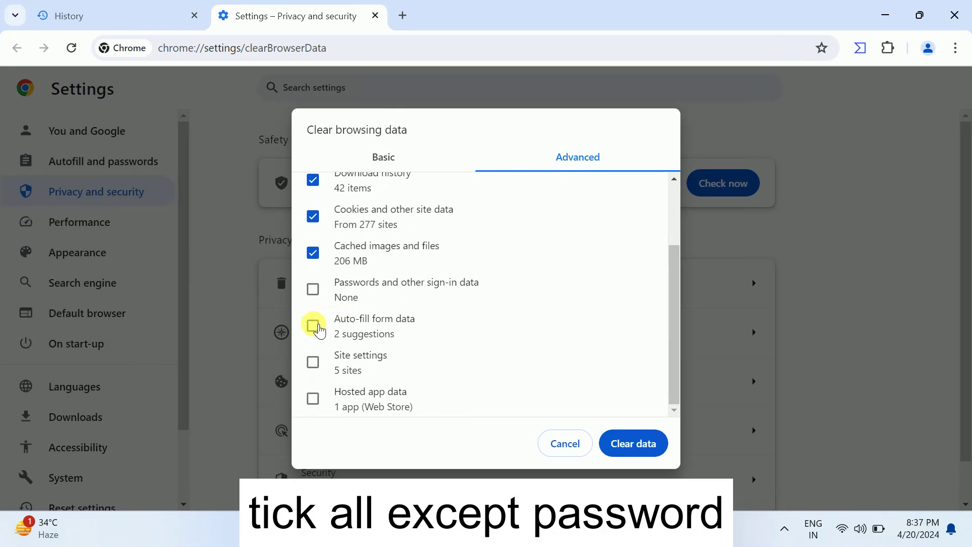
pyautogui.click(312, 324)
pyautogui.click(313, 362)
pyautogui.click(314, 400)
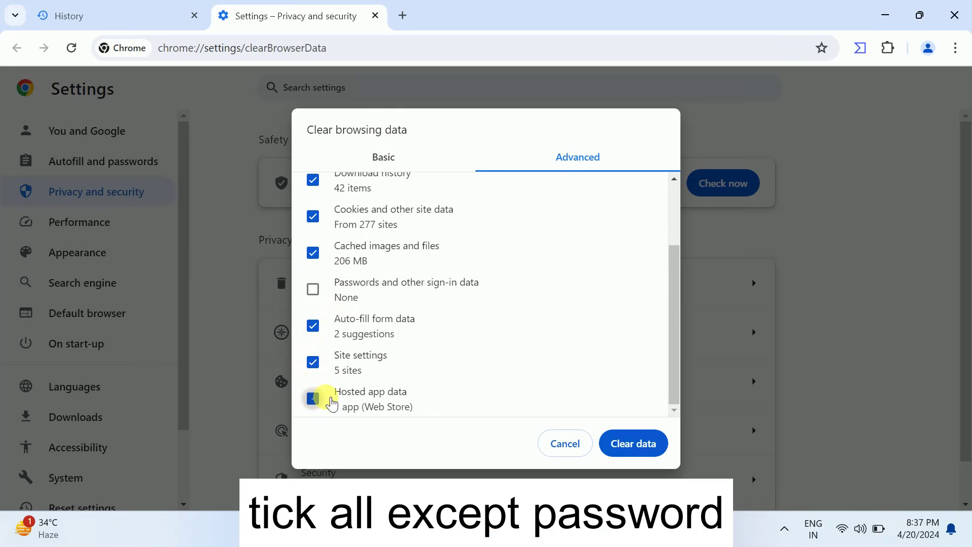
pyautogui.scroll(2, 550, 362)
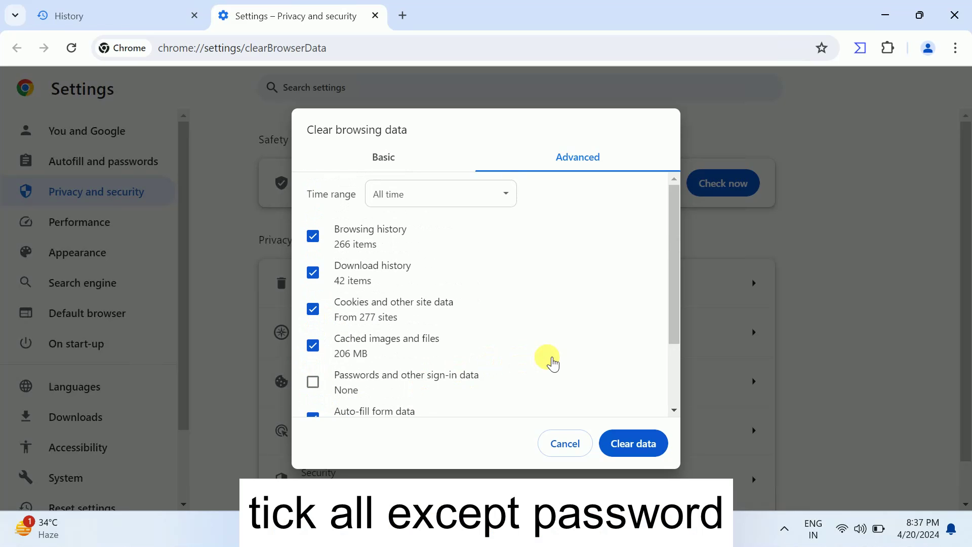
pyautogui.scroll(-2, 549, 363)
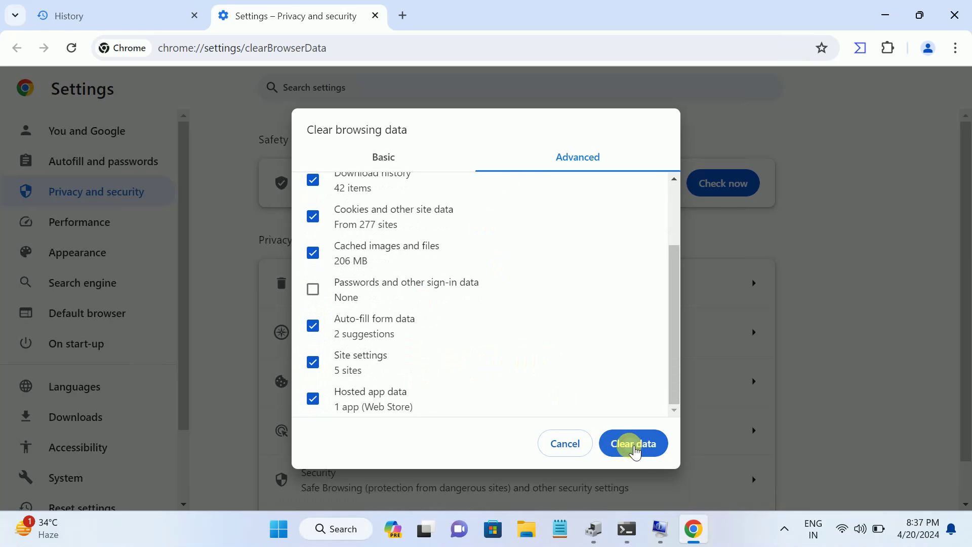
pyautogui.click(631, 445)
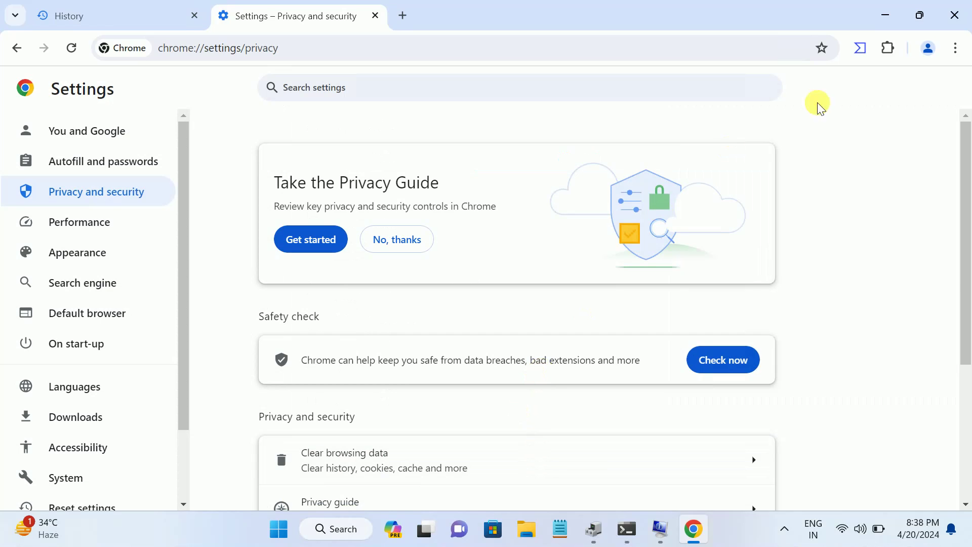
# Close and relaunch Chrome, then load localhost and reload it once more
pyautogui.click(954, 15)
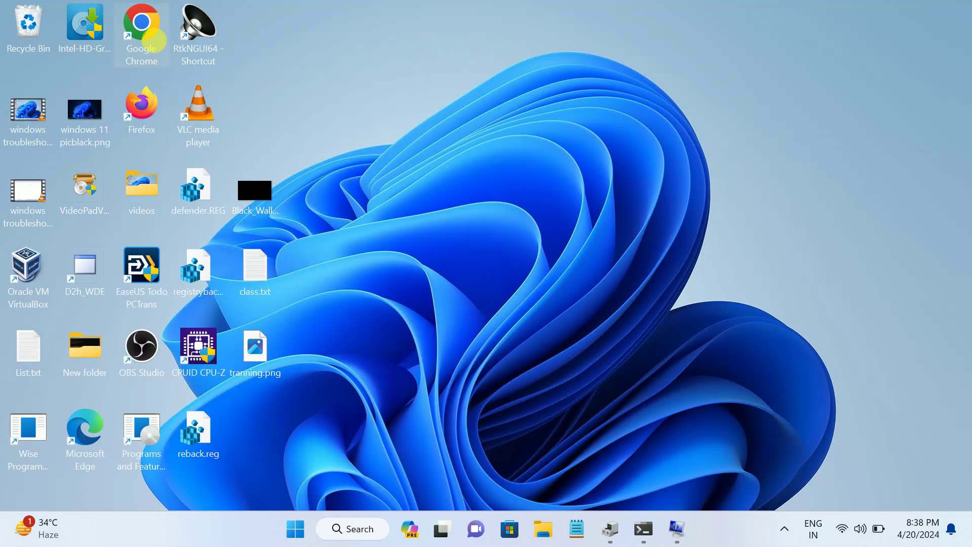
pyautogui.doubleClick(142, 26)
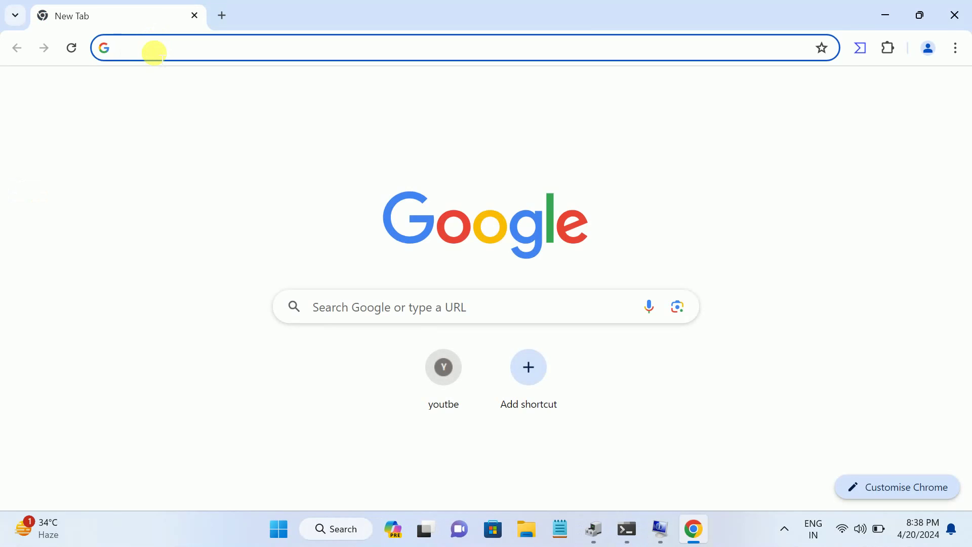
pyautogui.write('loca')
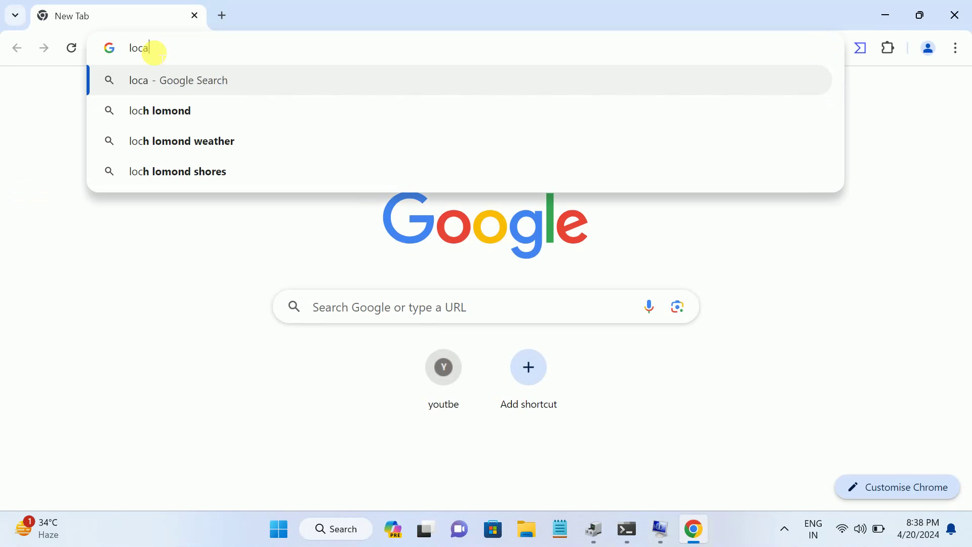
pyautogui.write('lhost')
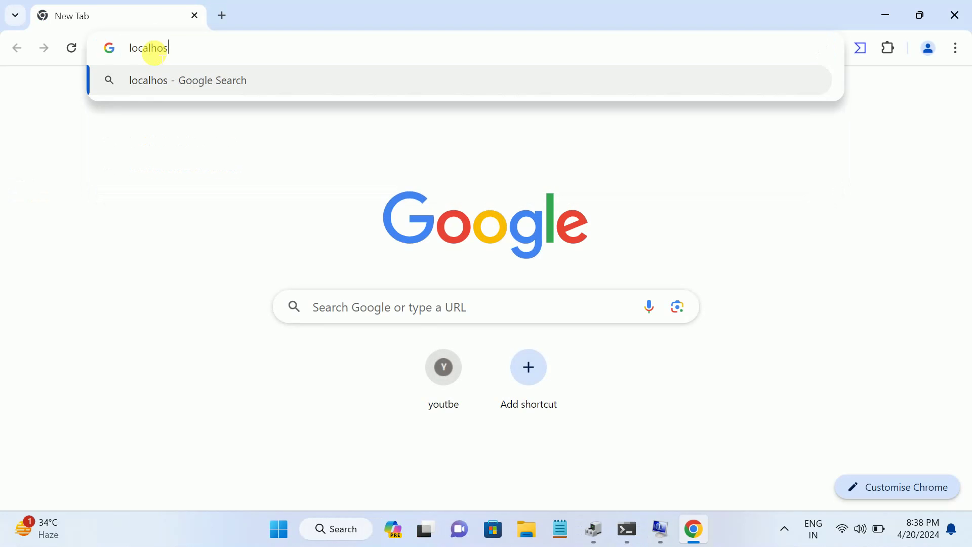
pyautogui.press('Return')
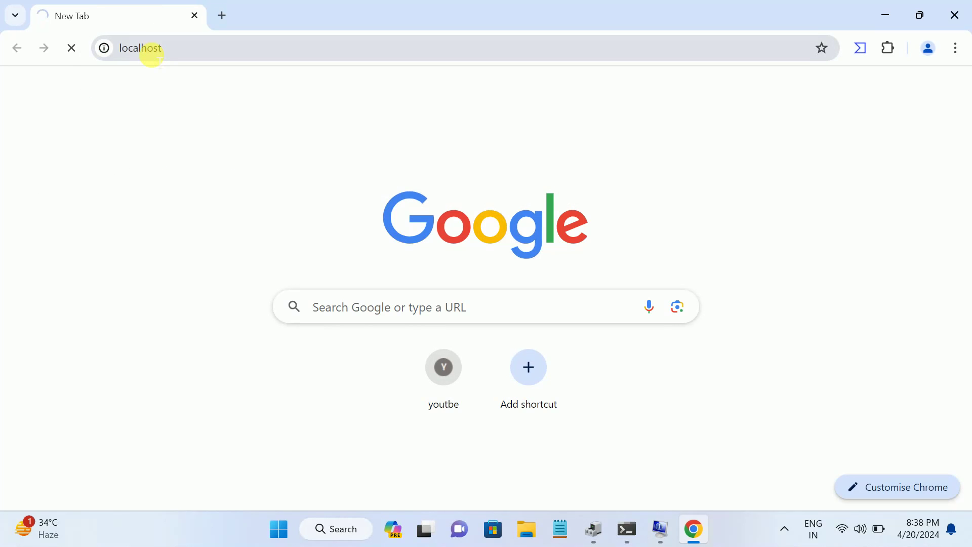
pyautogui.press('F5')
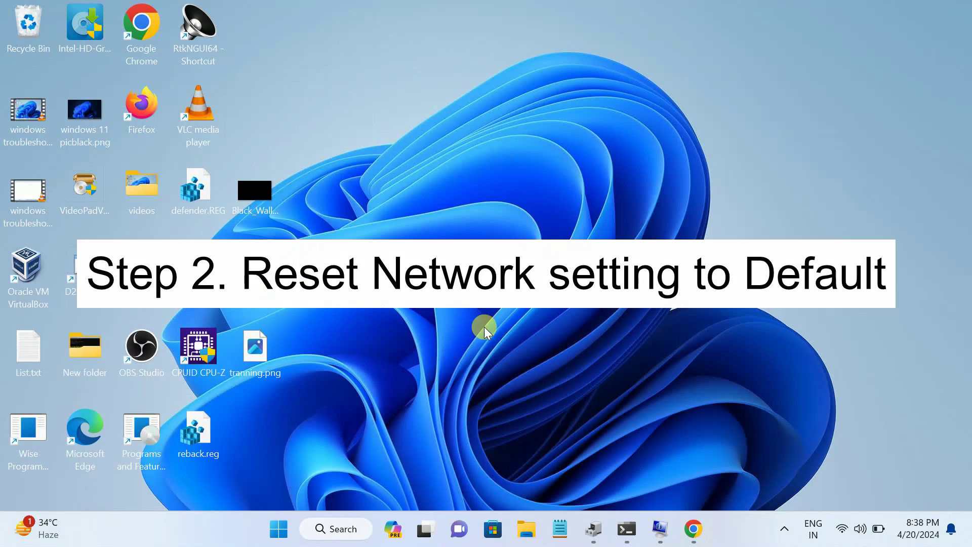
# Find Control Panel by searching 'contro', switch its view to Category and then Large icons
pyautogui.click(329, 526)
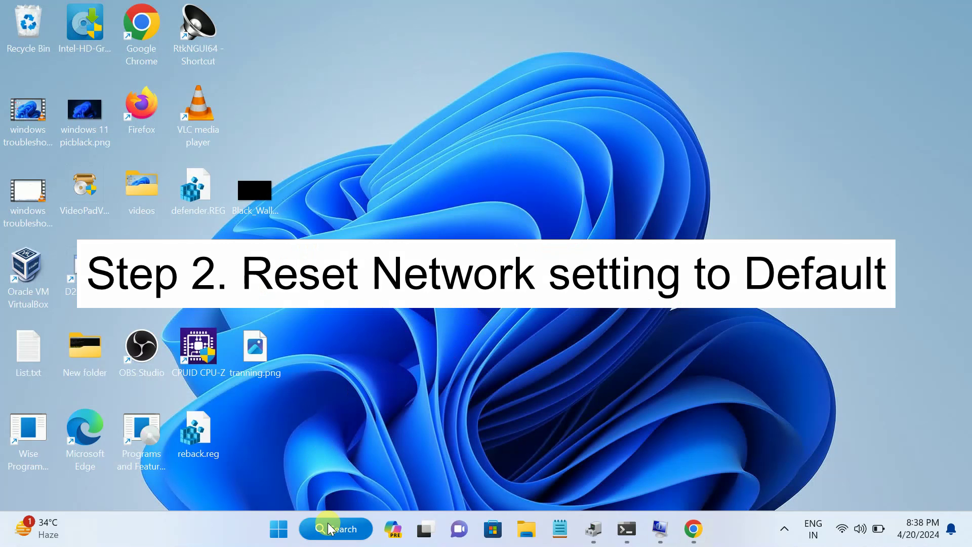
pyautogui.write('contro')
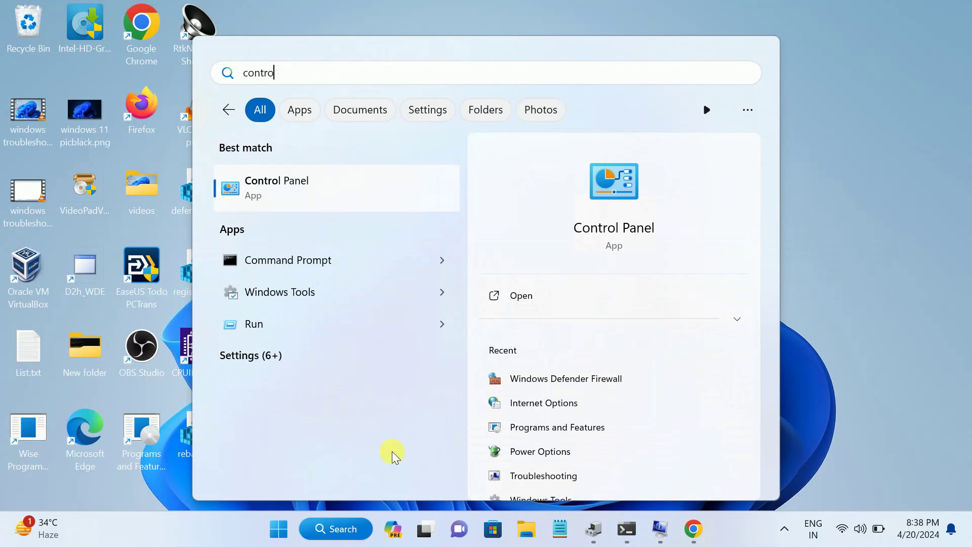
pyautogui.click(333, 188)
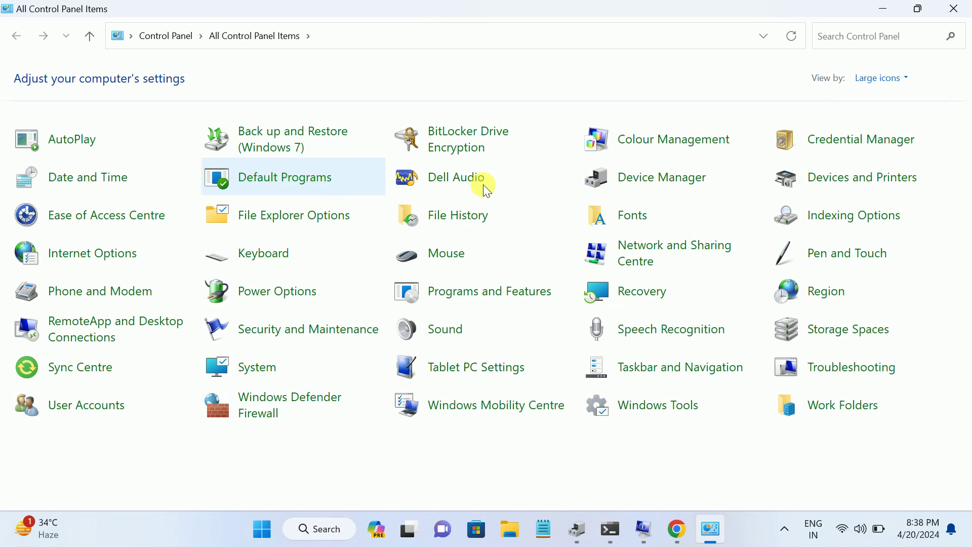
pyautogui.click(891, 80)
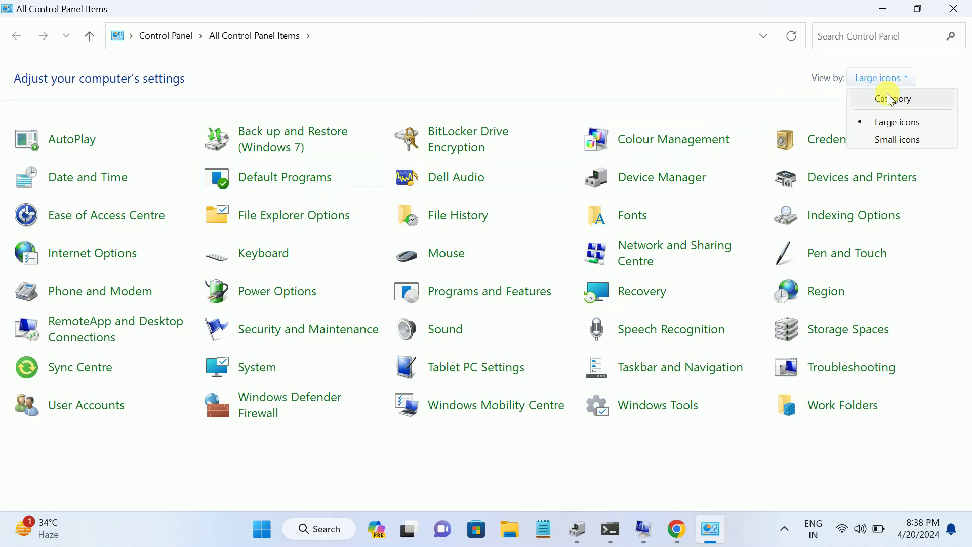
pyautogui.click(887, 94)
pyautogui.click(730, 77)
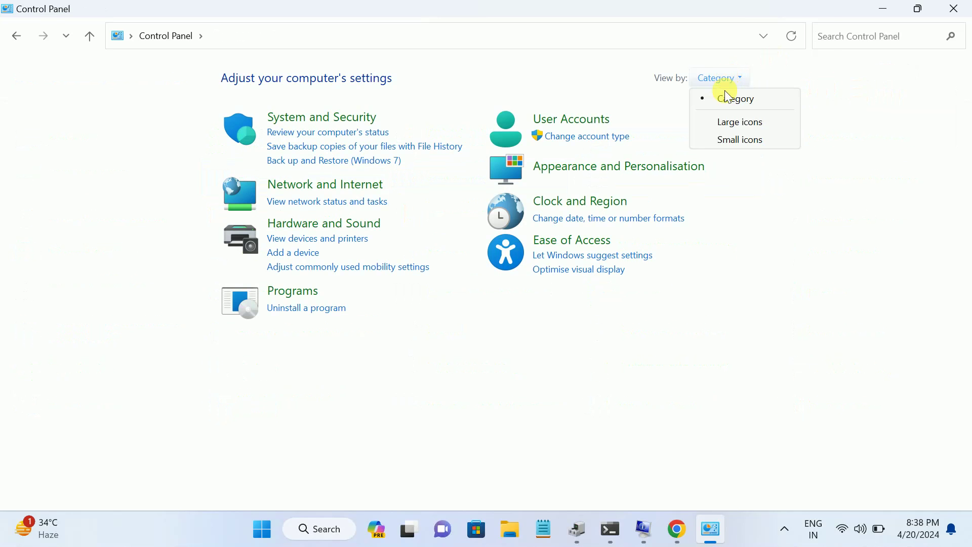
pyautogui.click(736, 122)
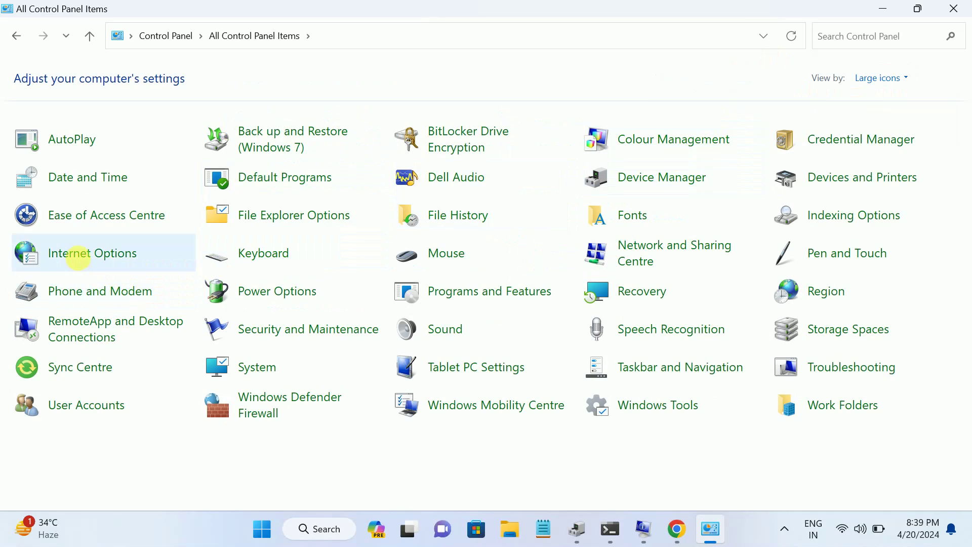
pyautogui.click(99, 259)
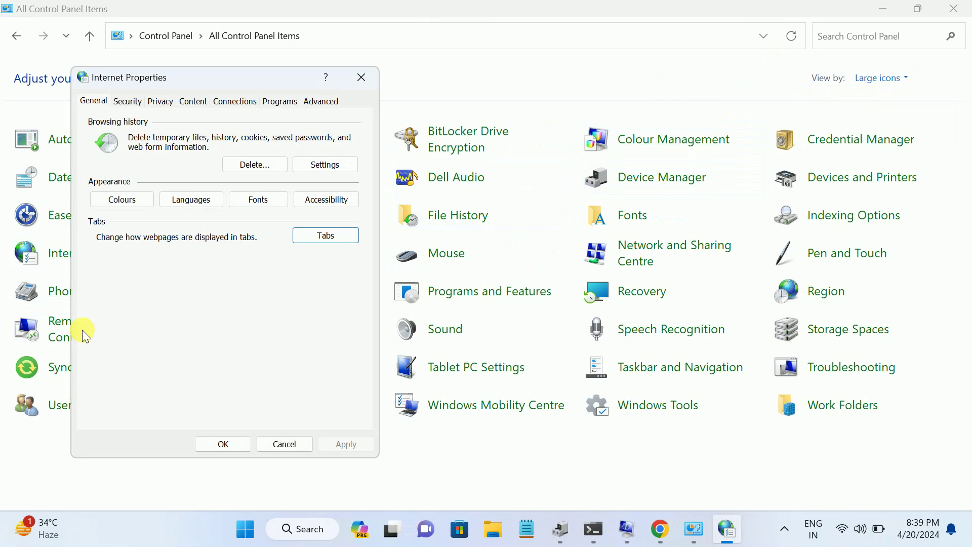
# Uncheck 'Use a proxy server for your LAN' in the Connections tab's LAN settings and confirm
pyautogui.moveTo(277, 79); pyautogui.dragTo(378, 83)
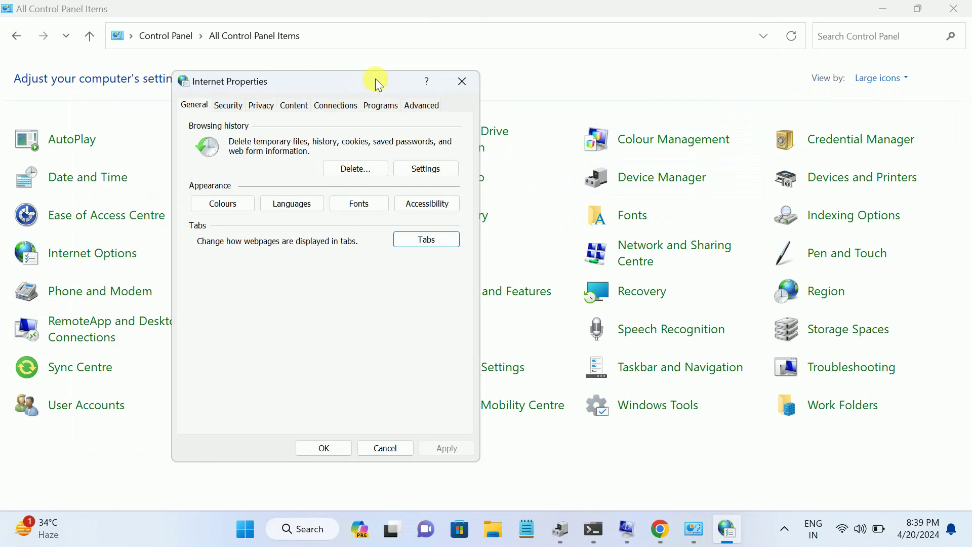
pyautogui.click(345, 112)
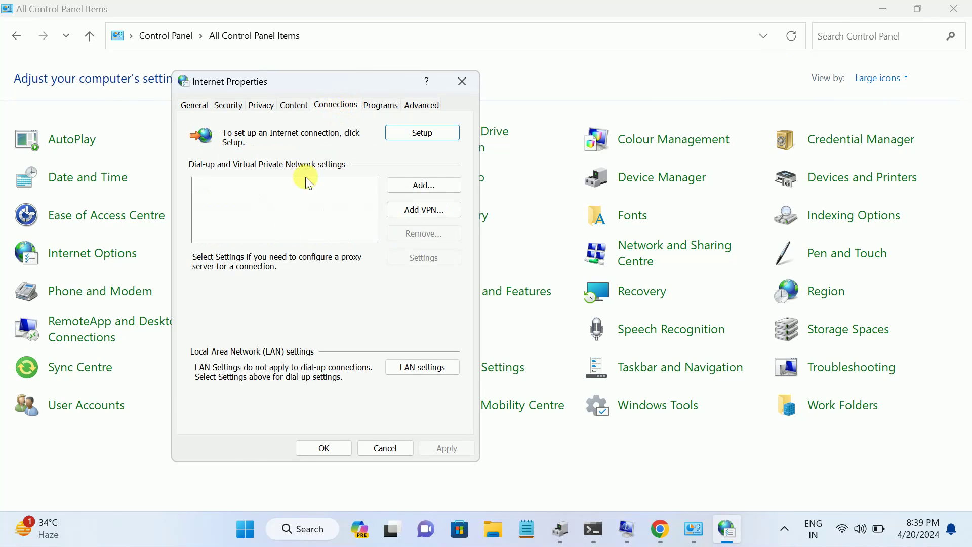
pyautogui.click(411, 366)
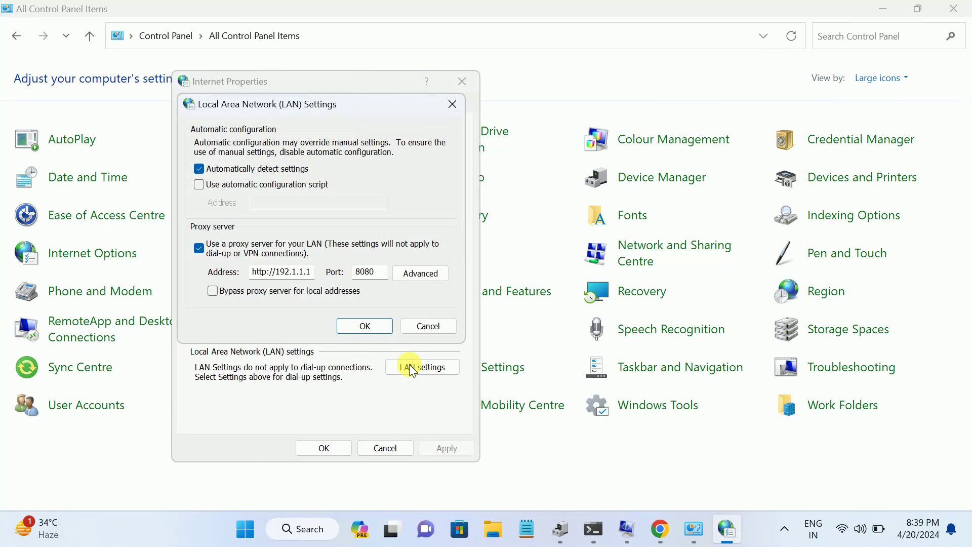
pyautogui.click(200, 248)
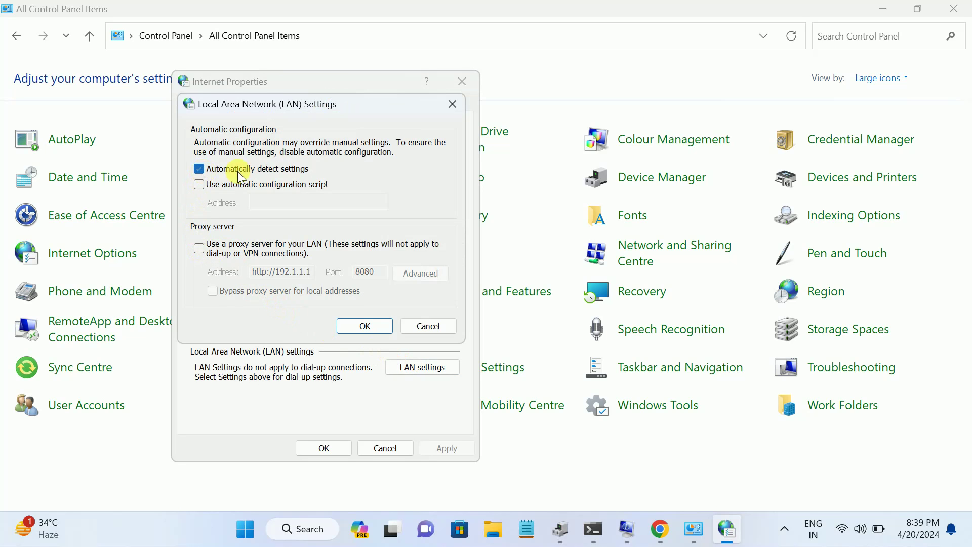
pyautogui.click(383, 326)
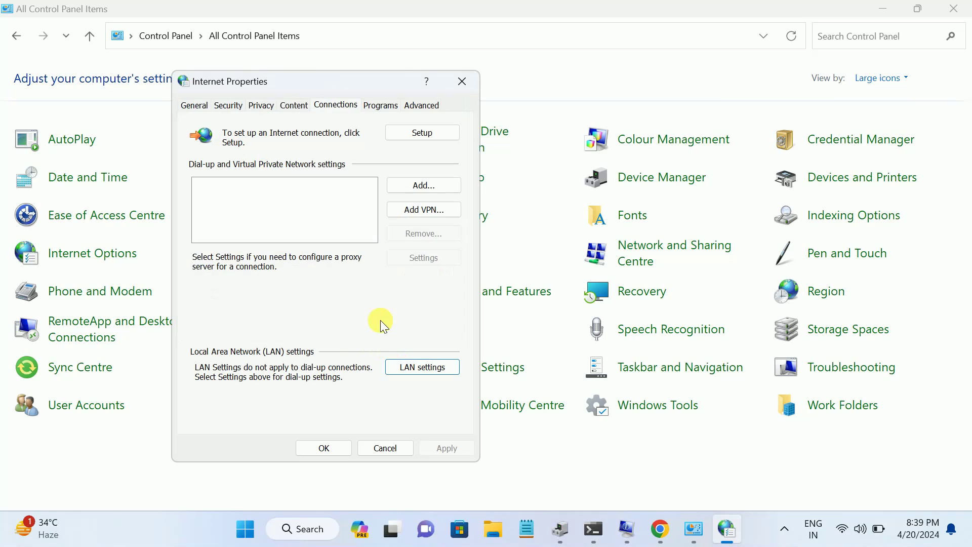
# Restore Internet Options' Advanced settings to defaults, apply and save them, then close Control Panel
pyautogui.click(328, 449)
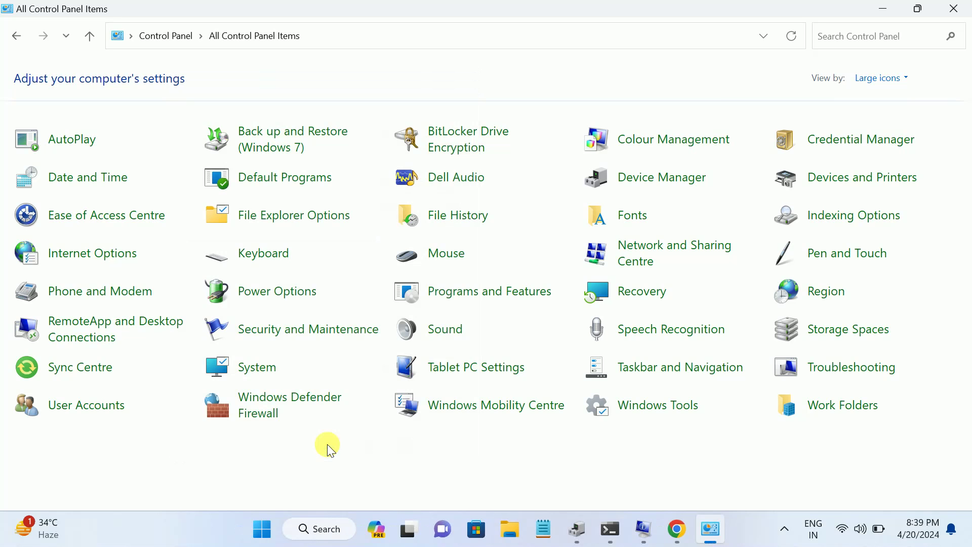
pyautogui.click(96, 257)
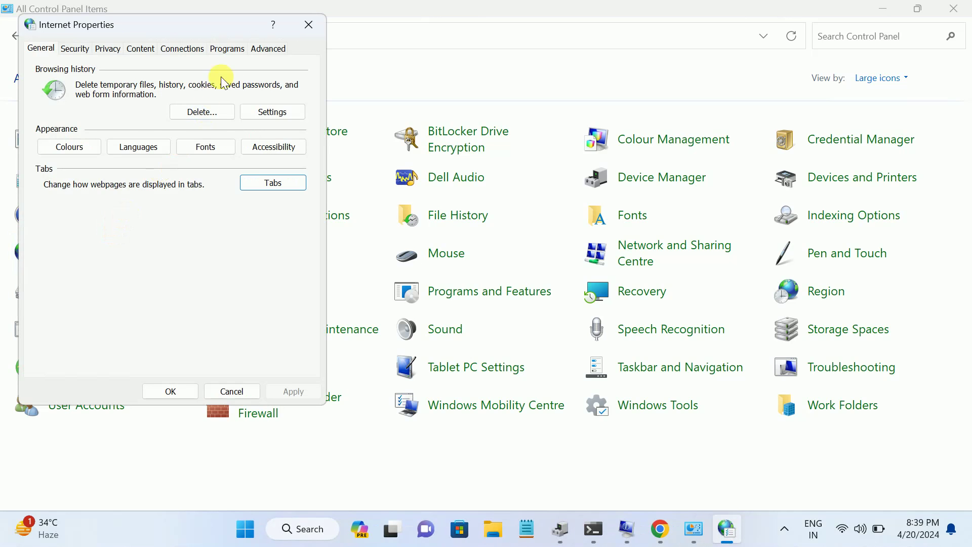
pyautogui.click(268, 48)
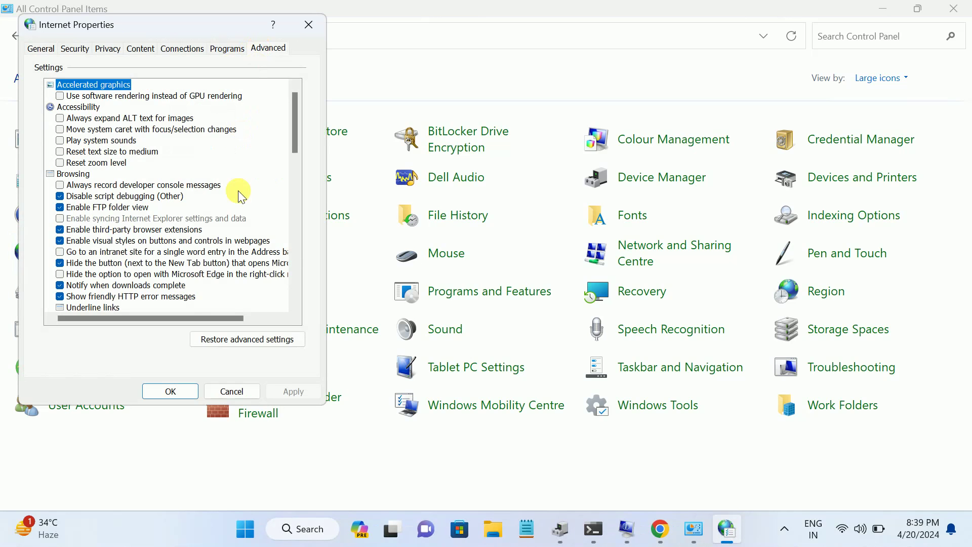
pyautogui.click(250, 344)
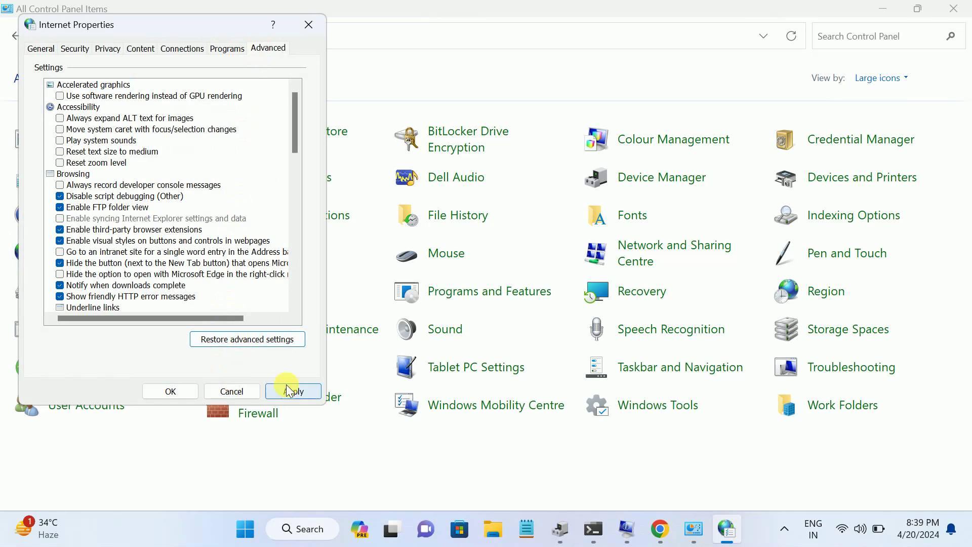
pyautogui.click(292, 391)
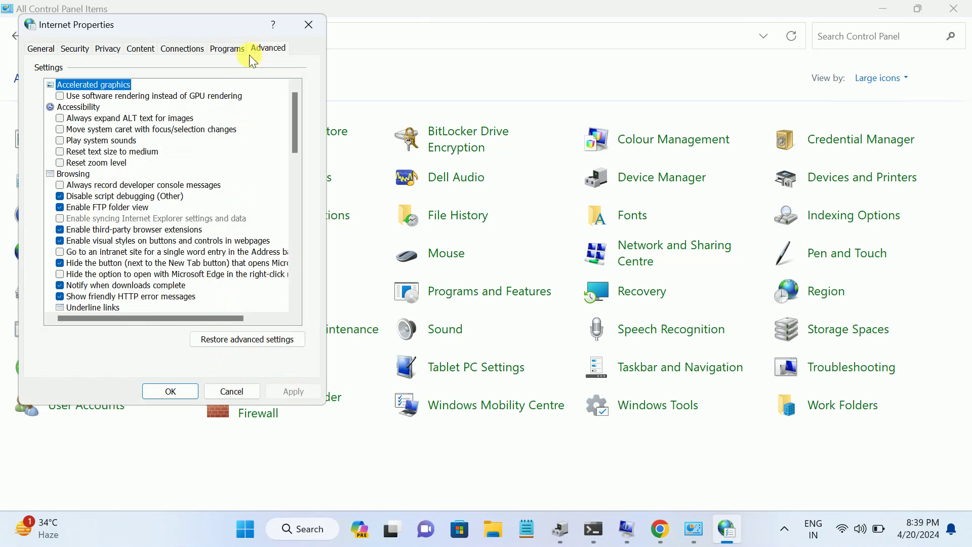
pyautogui.click(171, 392)
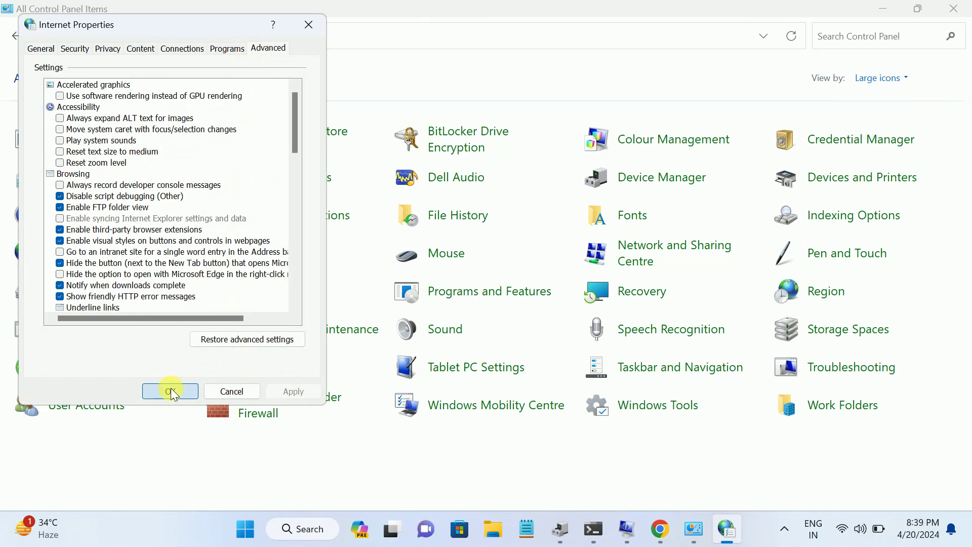
pyautogui.click(964, 8)
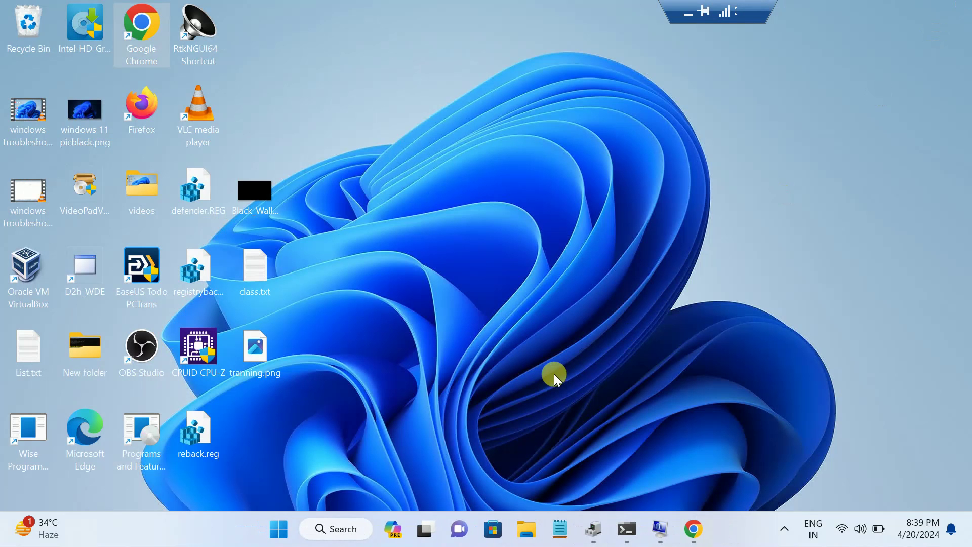
# Refresh the desktop, bring Chrome back and reload the localhost error page
pyautogui.rightClick(436, 193)
pyautogui.click(471, 253)
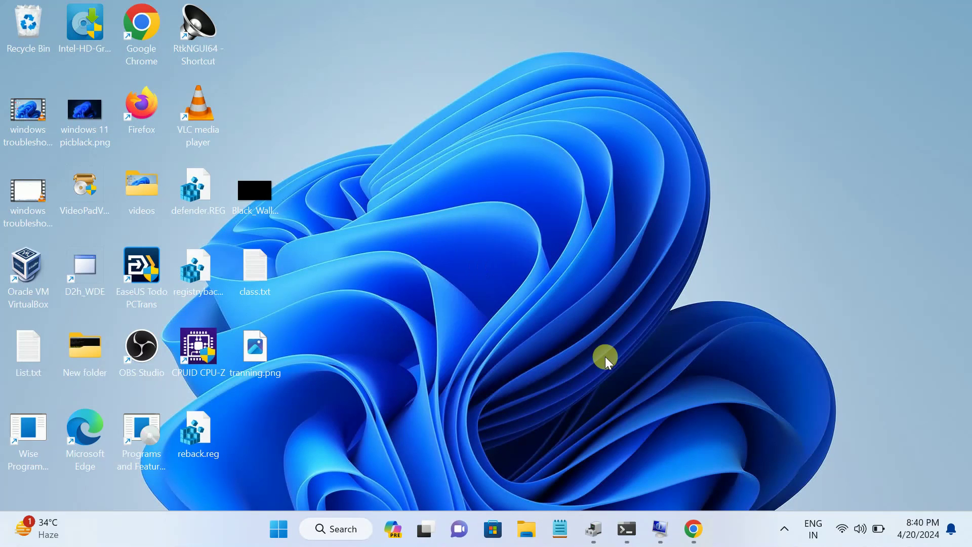
pyautogui.click(692, 528)
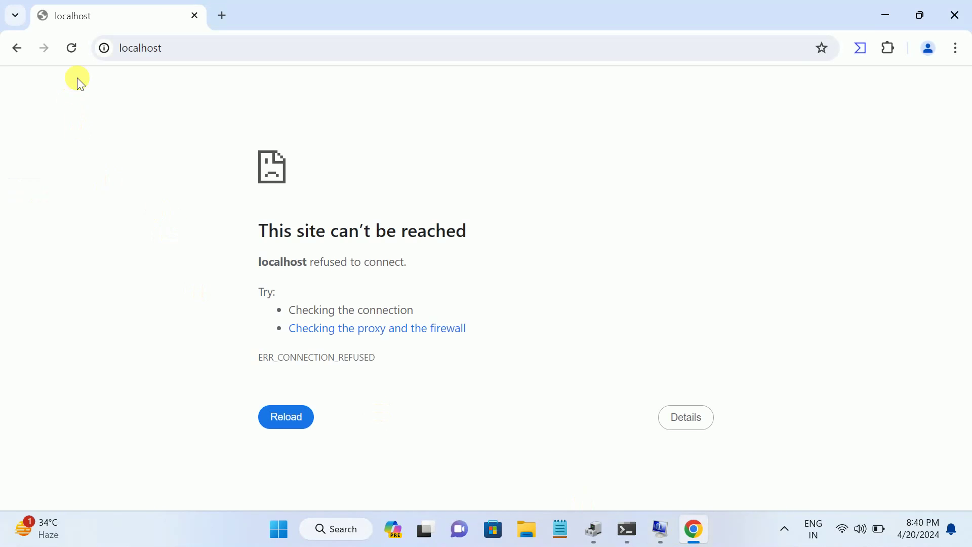
pyautogui.click(71, 48)
# Replace the address with 127.0.0.1, load it and reload the page
pyautogui.click(207, 49)
pyautogui.click(213, 49)
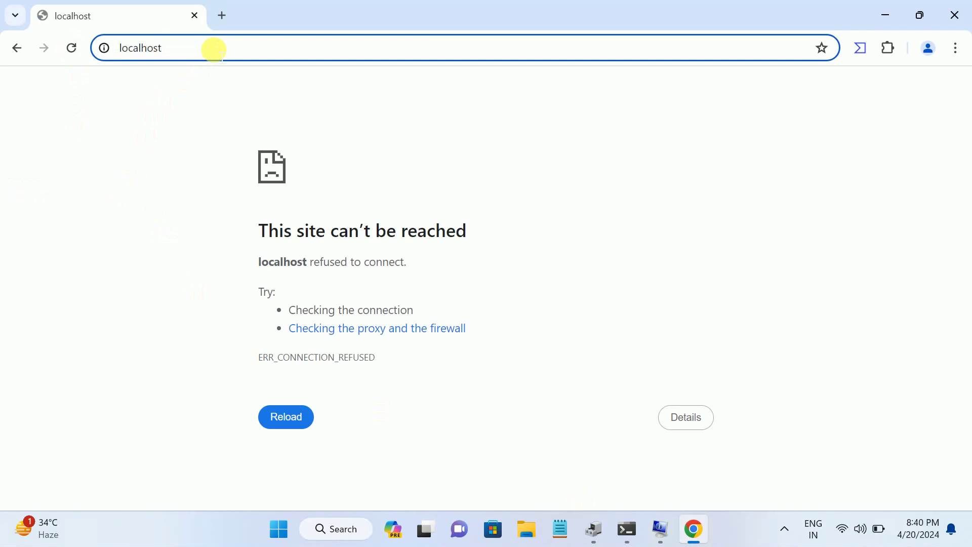
pyautogui.hotkey('ctrl', 'a')
pyautogui.write('127.0.')
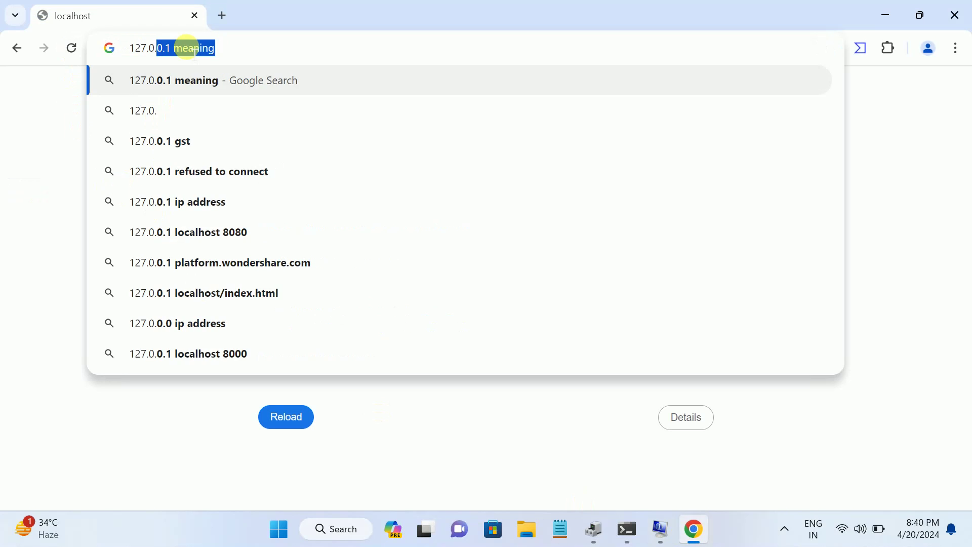
pyautogui.write('0.1')
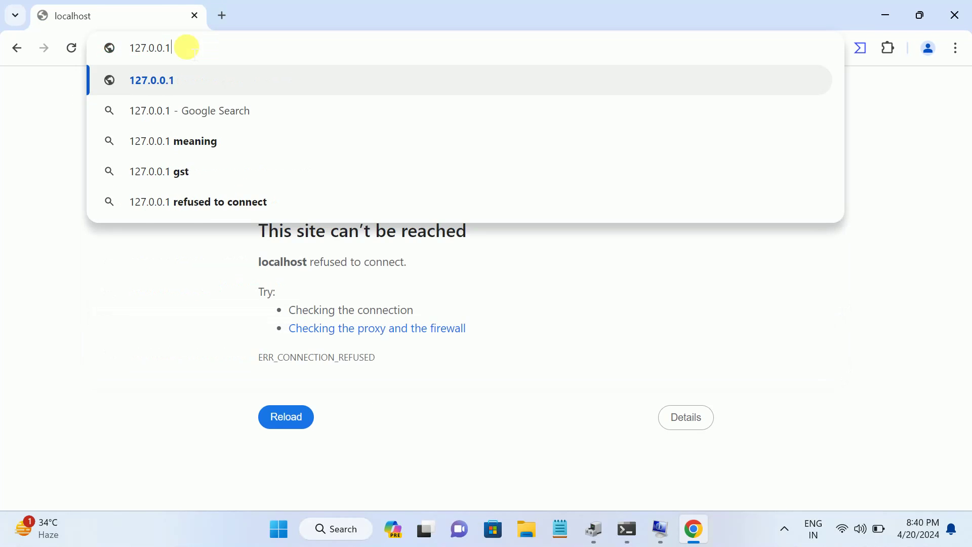
pyautogui.press('Return')
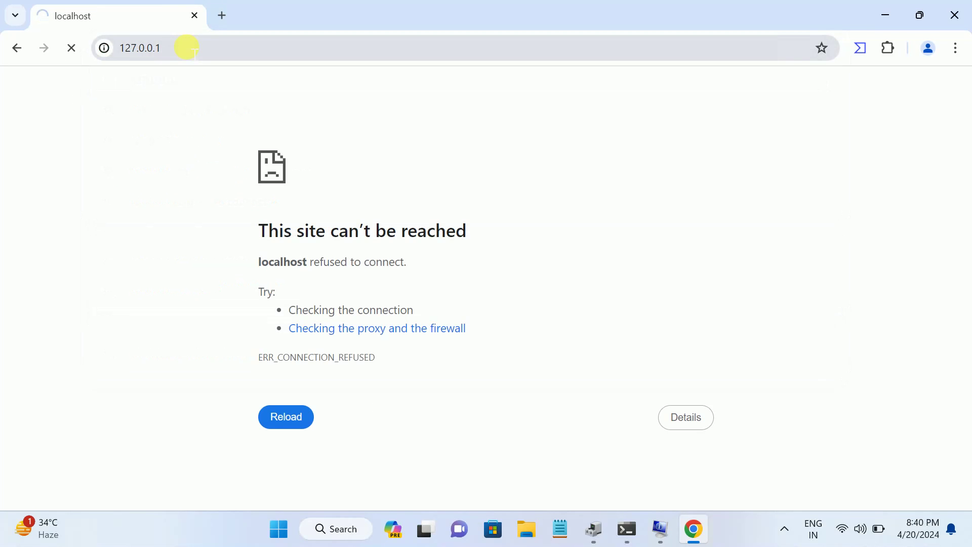
pyautogui.press('F5')
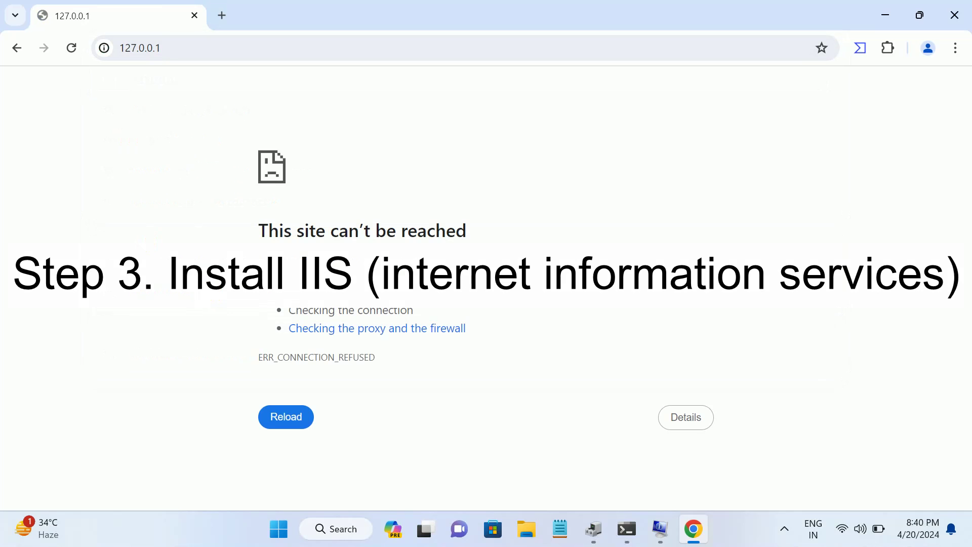
# Run appwiz.cpl to open Programs and Features, then choose 'Turn Windows features on or off'
pyautogui.press('super+r')
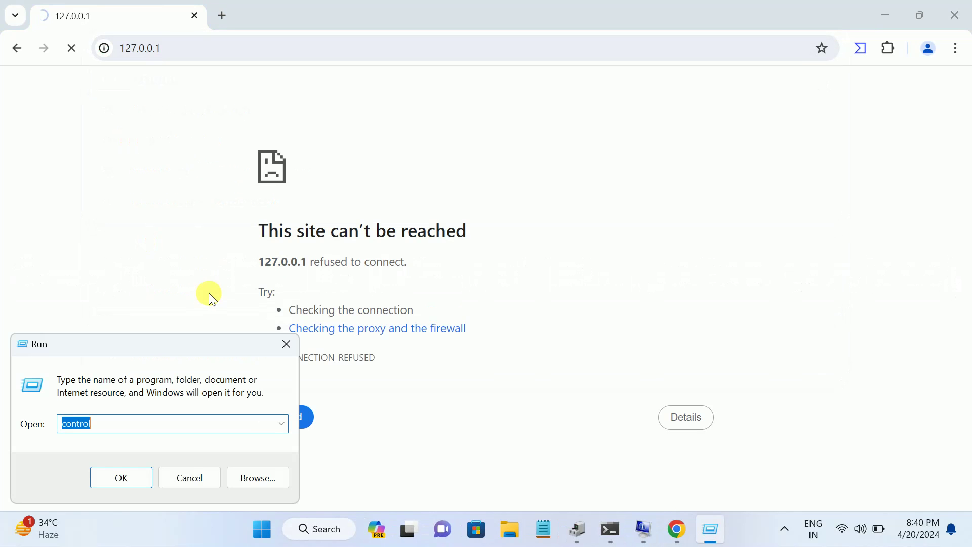
pyautogui.write('appwiz.cpl')
pyautogui.press('Return')
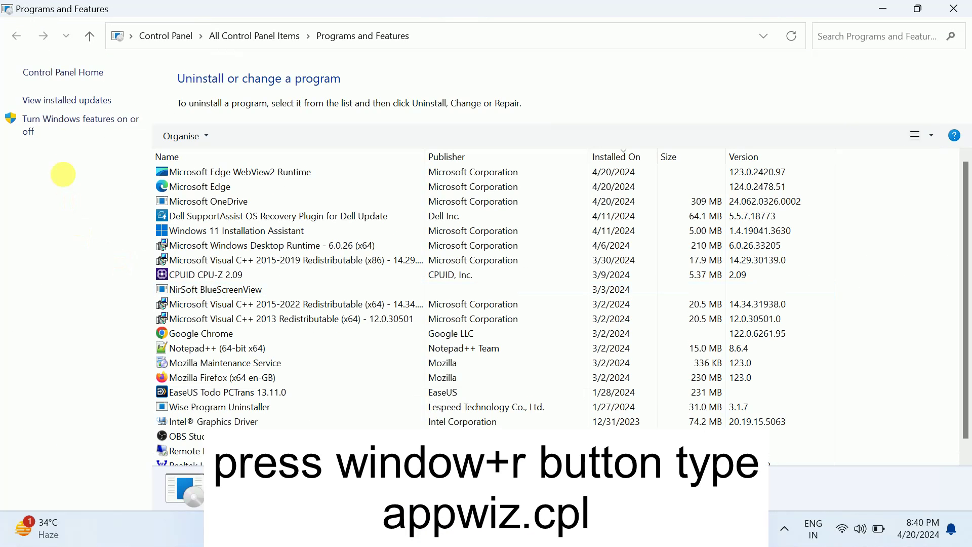
pyautogui.click(67, 119)
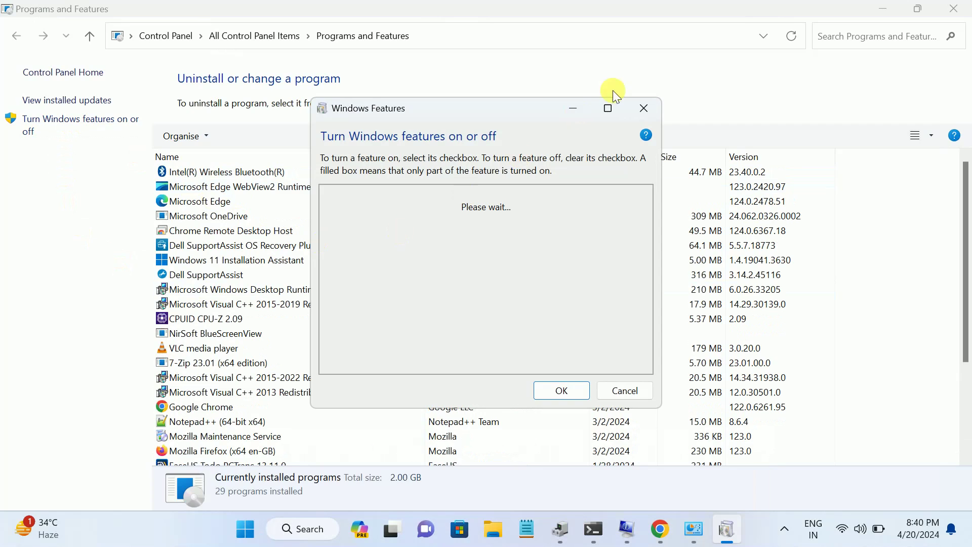
# Maximize Windows Features and expand Internet Information Services, Web Management Tools, IIS 6 compatibility and FTP Server
pyautogui.click(608, 108)
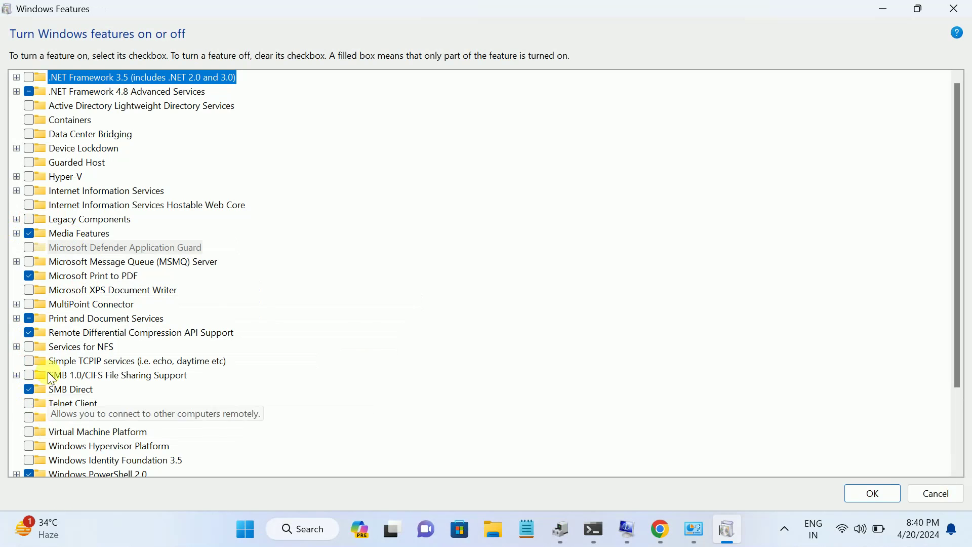
pyautogui.click(16, 191)
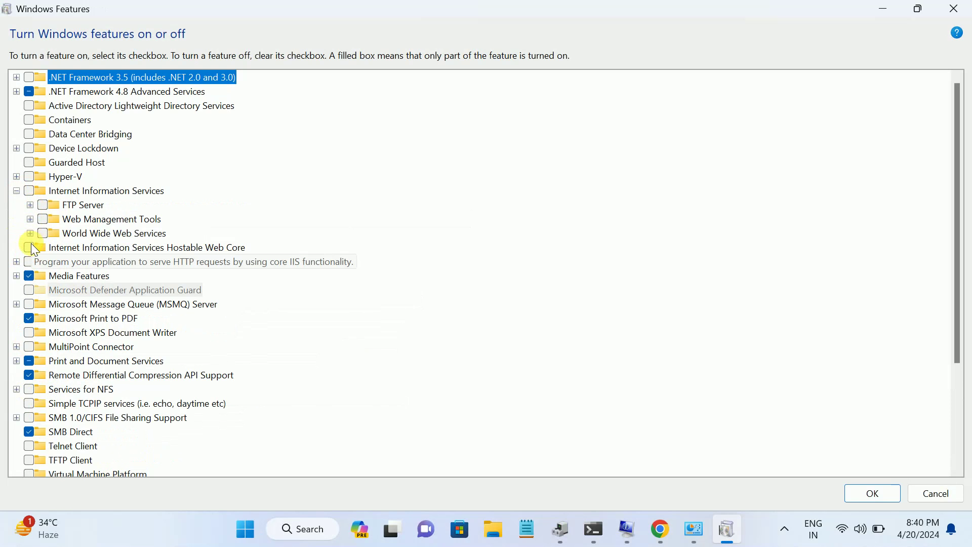
pyautogui.click(30, 219)
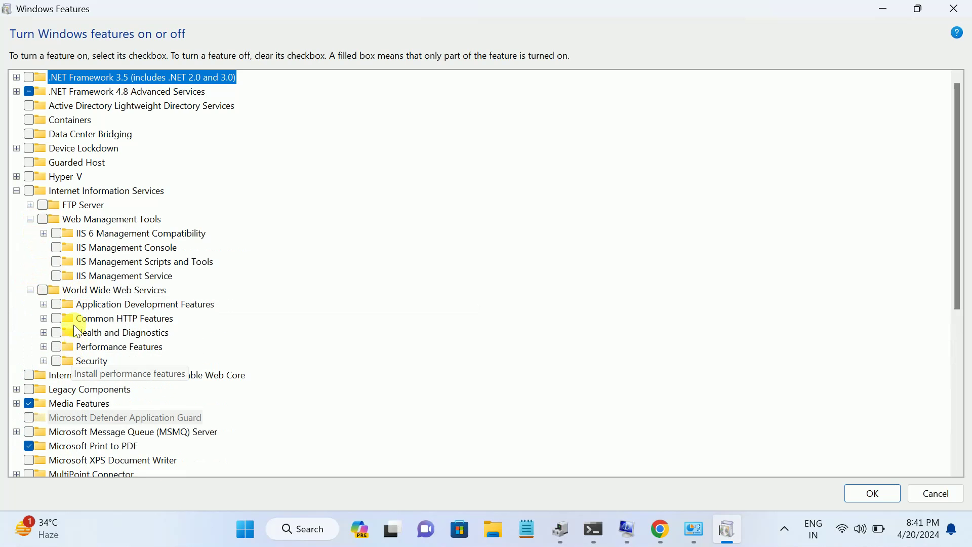
pyautogui.click(43, 233)
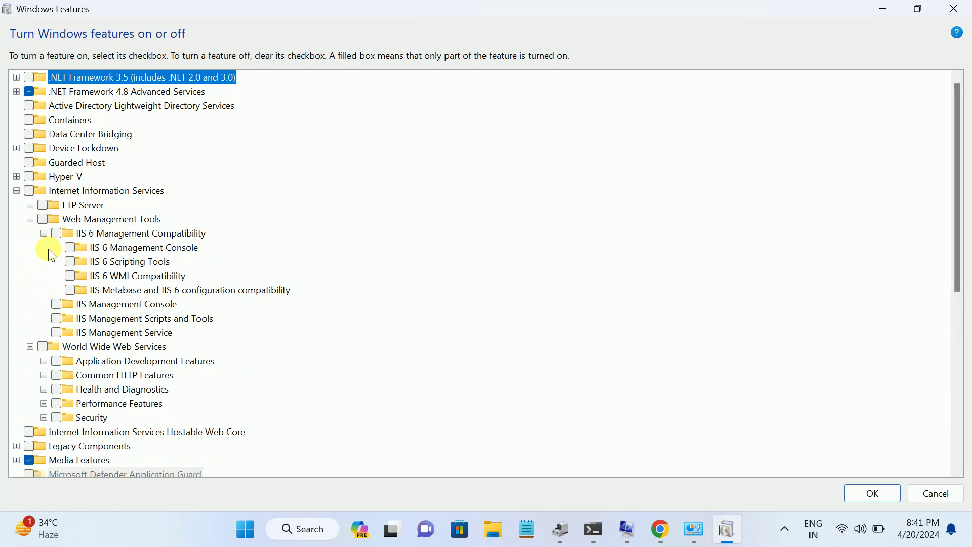
pyautogui.click(30, 205)
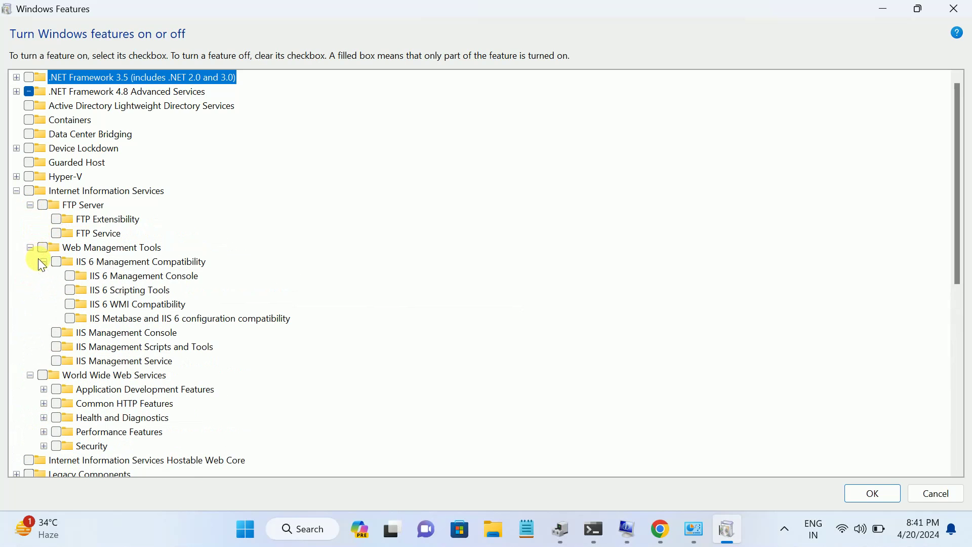
pyautogui.scroll(-1, 45, 306)
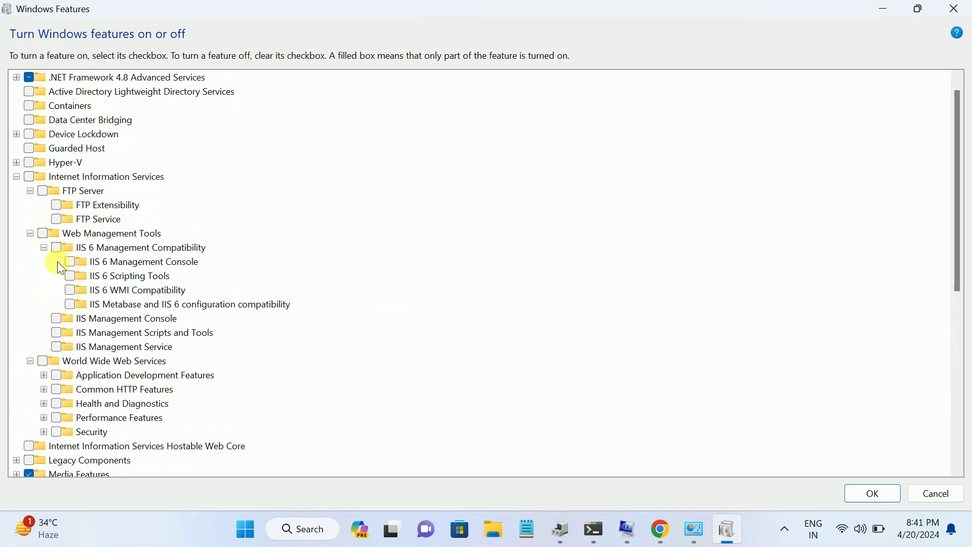
# Tick IIS Management Console and World Wide Web Services, then apply with OK to install
pyautogui.click(44, 234)
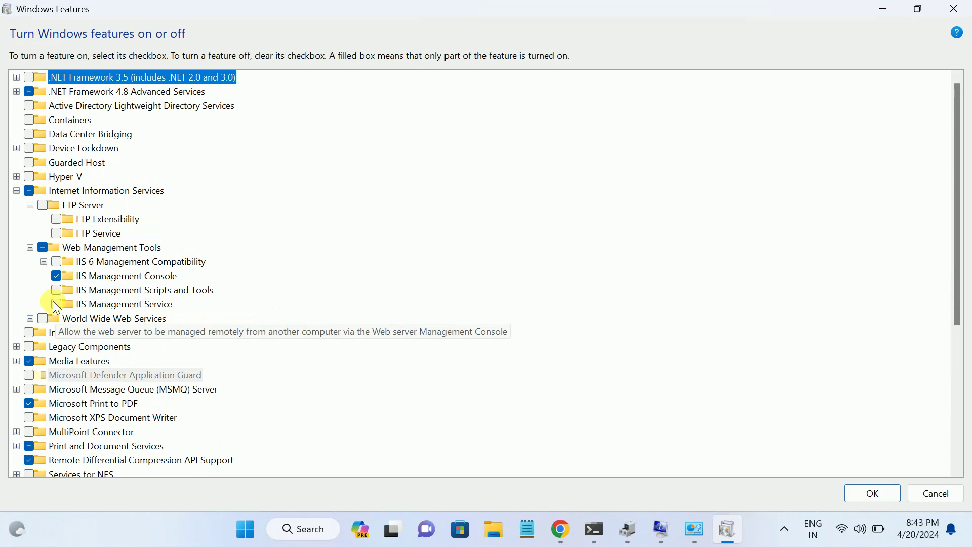
pyautogui.click(53, 304)
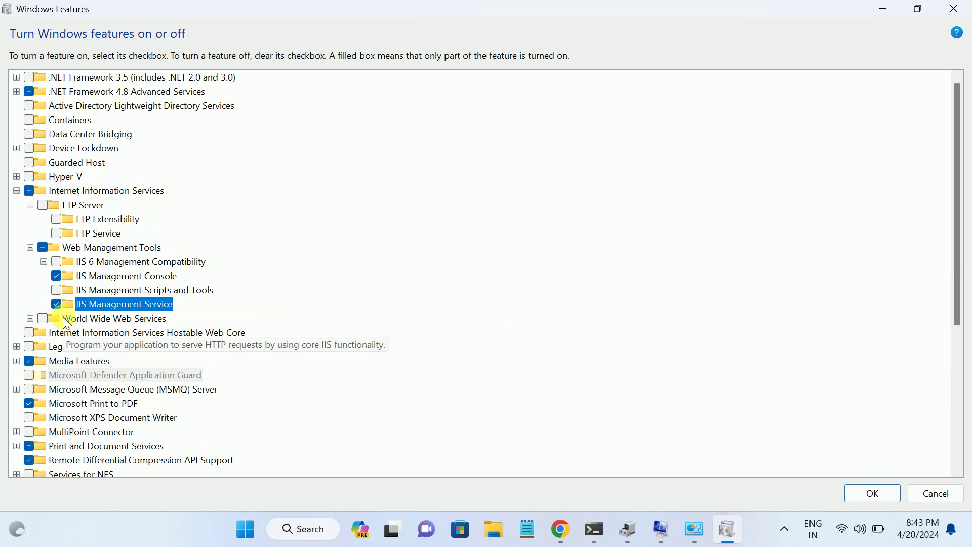
pyautogui.click(56, 304)
pyautogui.click(43, 319)
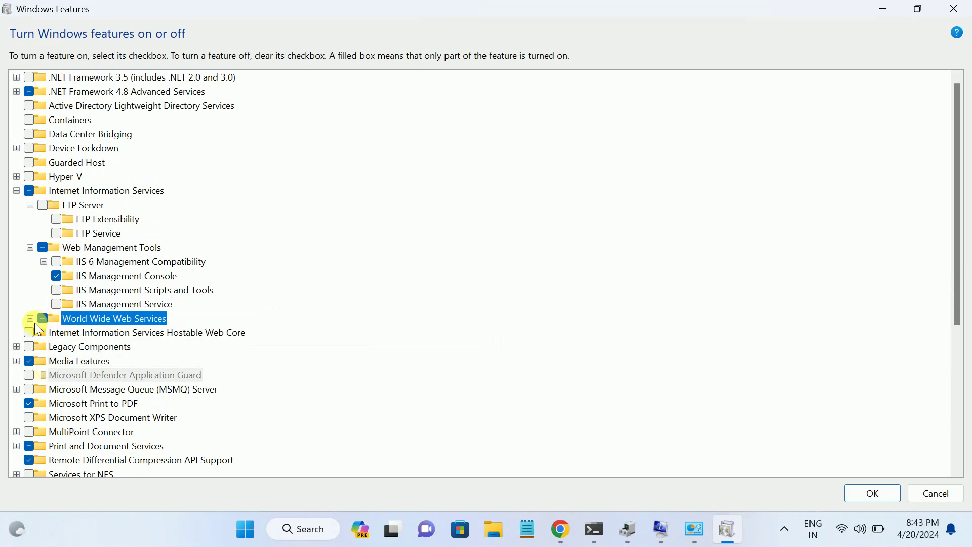
pyautogui.click(30, 319)
pyautogui.scroll(-1, 162, 367)
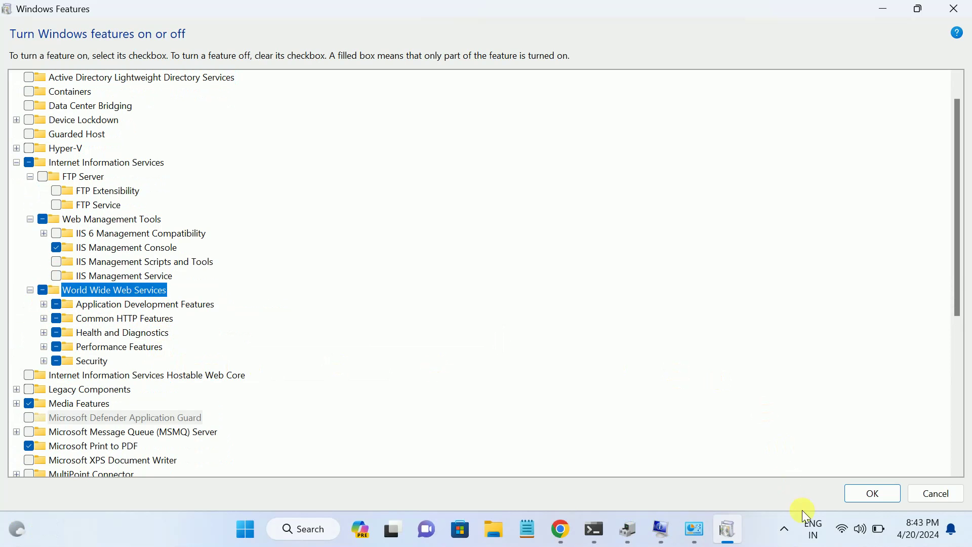
pyautogui.click(871, 492)
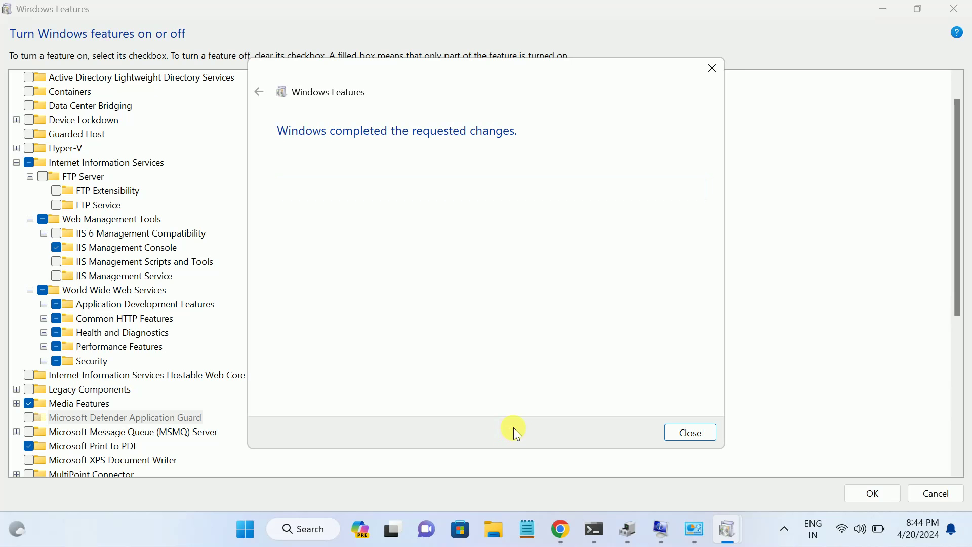
# Close the 'Windows completed the requested changes' message once IIS finishes installing
pyautogui.click(691, 433)
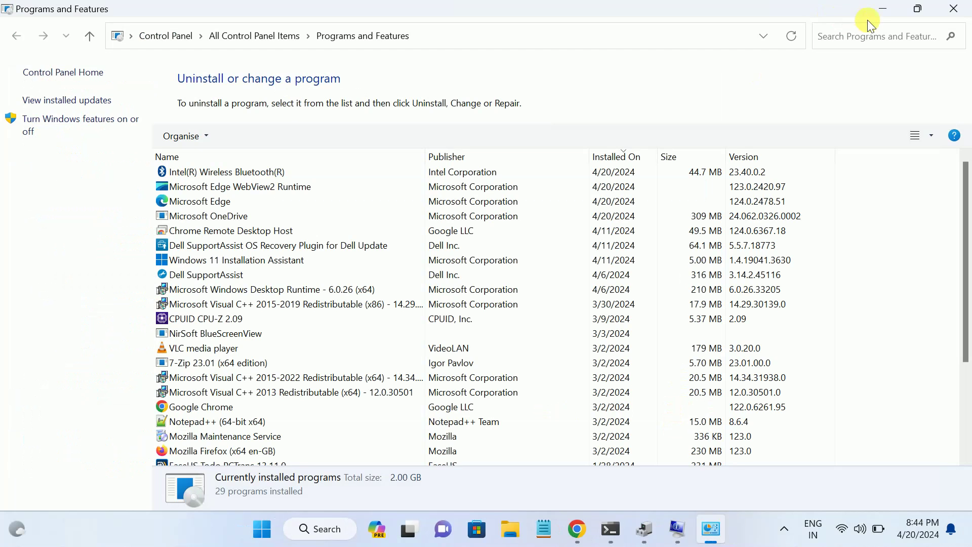
# Reload the localhost and 127.0.0.1 tabs to confirm the IIS welcome page loads, then close Chrome
pyautogui.click(953, 9)
pyautogui.click(72, 49)
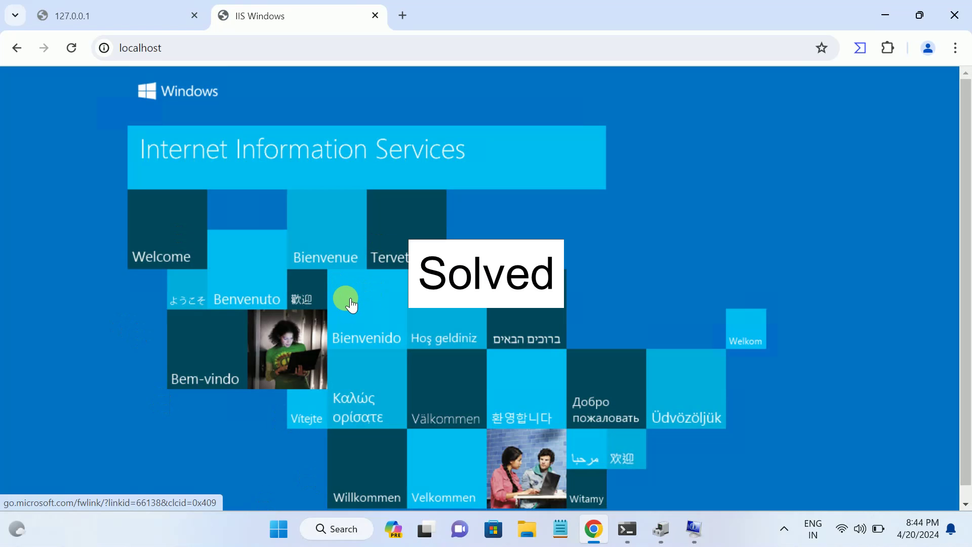
pyautogui.click(141, 20)
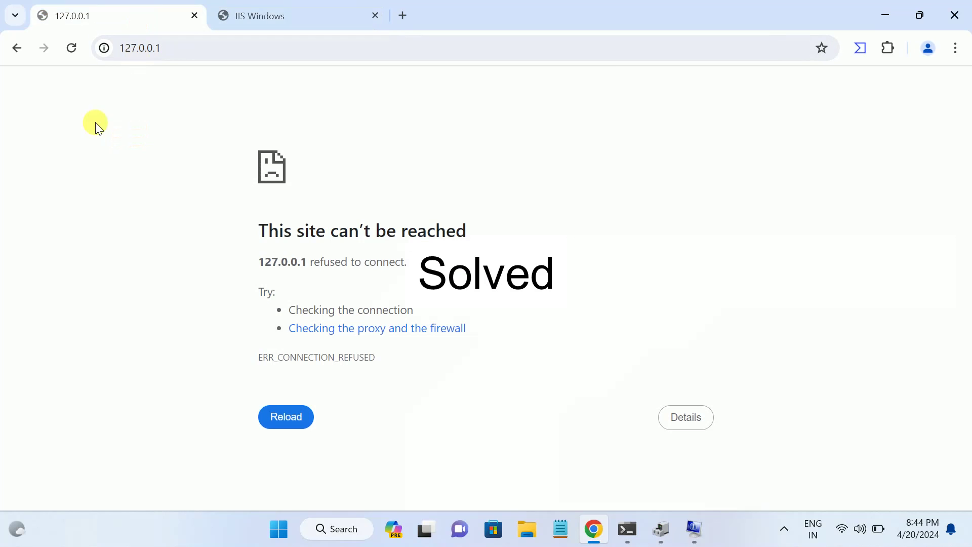
pyautogui.click(75, 55)
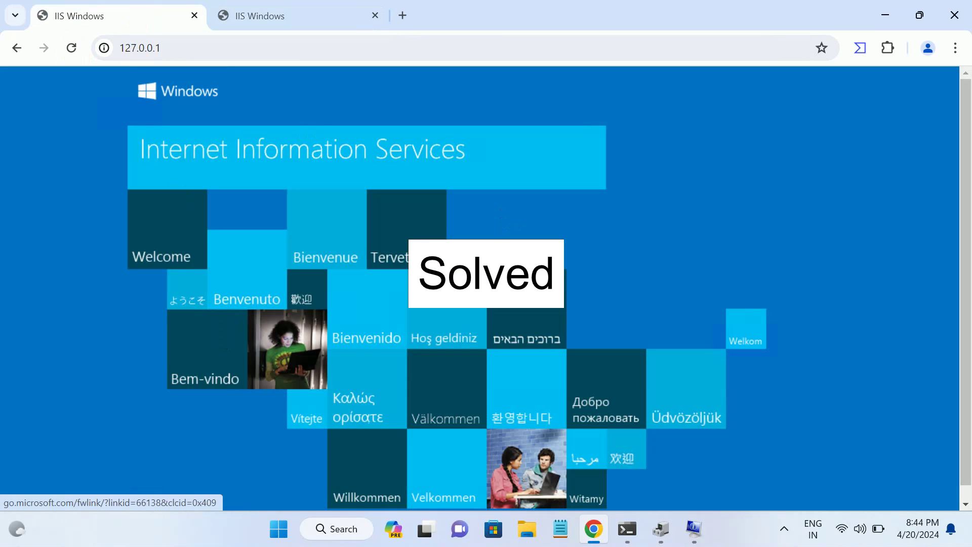
pyautogui.click(948, 15)
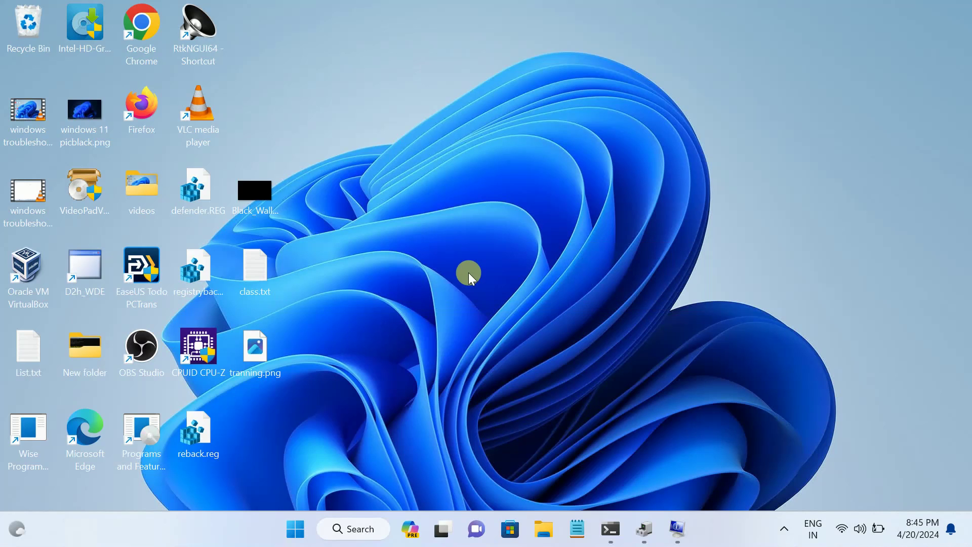
pyautogui.click(353, 529)
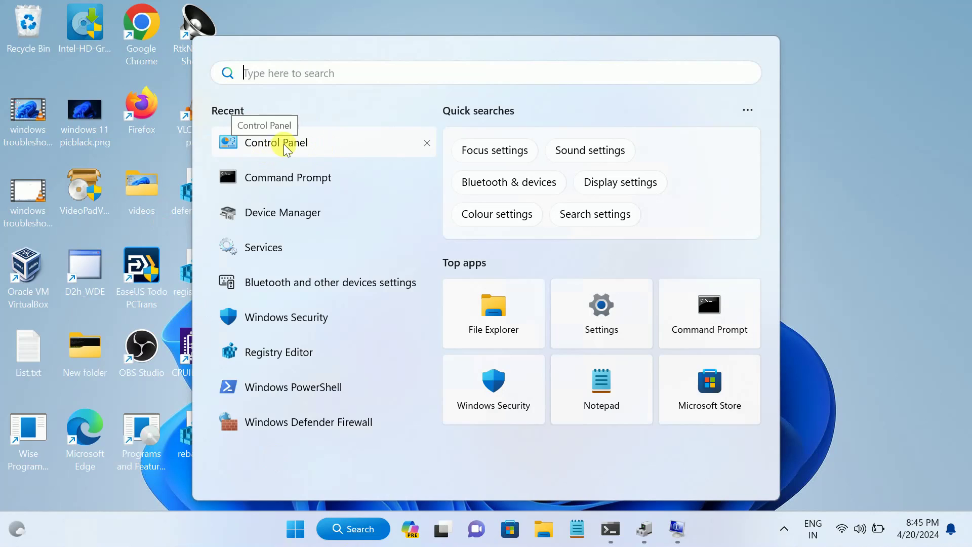
# Go from Control Panel's Network and Sharing Centre to adapter settings and bring up the Wi-Fi adapter's options
pyautogui.click(283, 144)
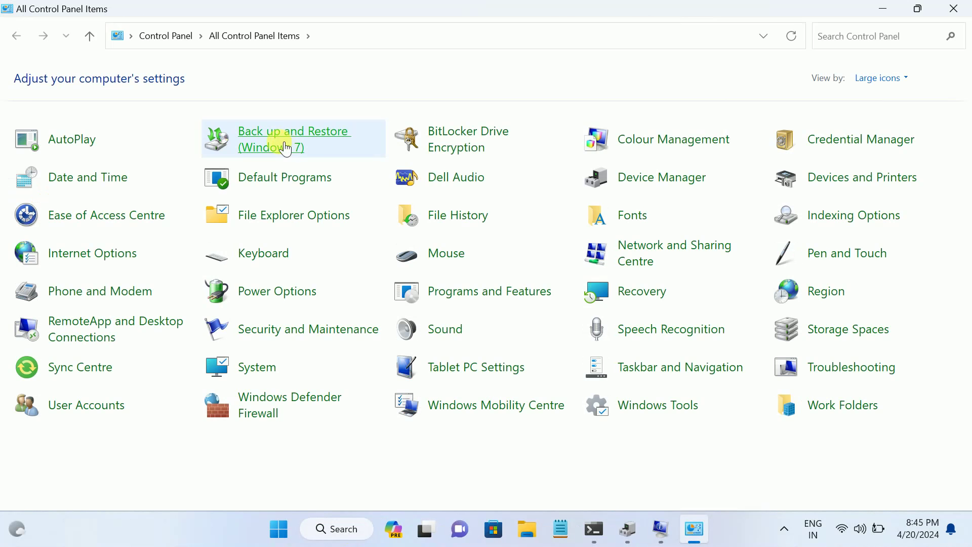
pyautogui.click(661, 263)
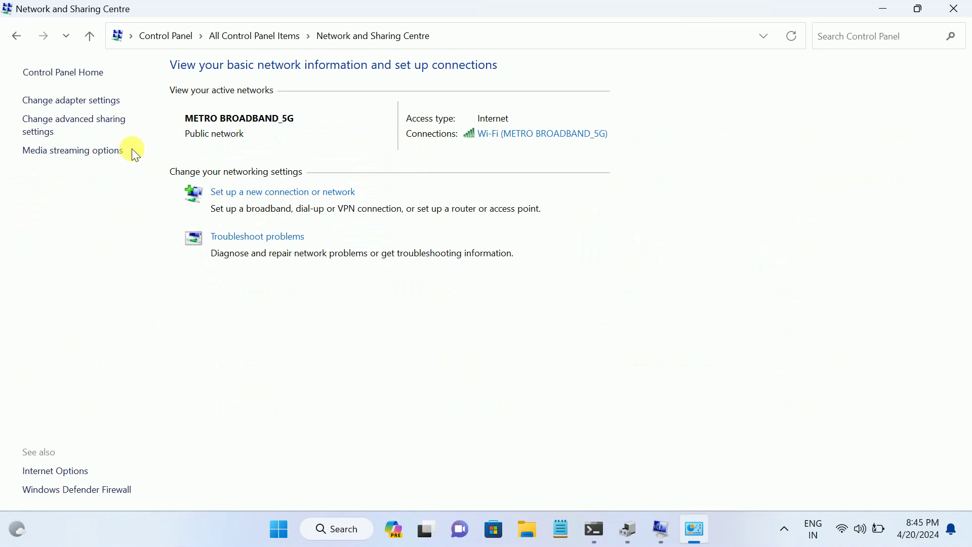
pyautogui.click(75, 108)
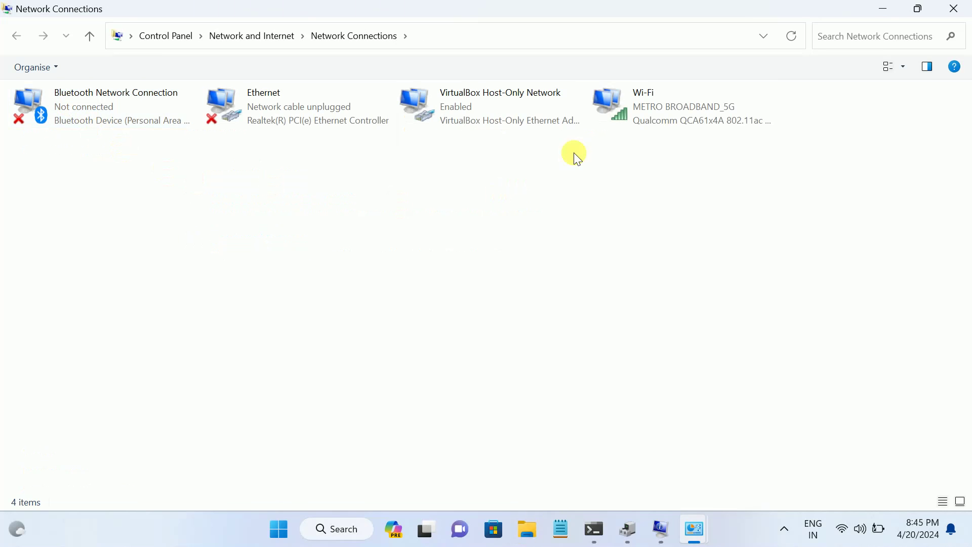
pyautogui.click(637, 114)
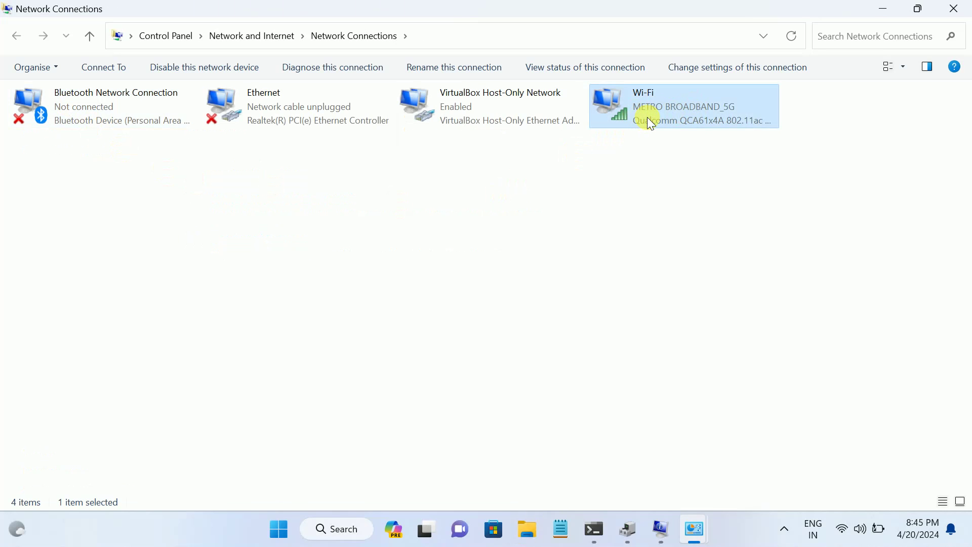
pyautogui.rightClick(647, 117)
# Open the Wi-Fi adapter's Internet Protocol Version 4 (TCP/IPv4) properties
pyautogui.click(697, 279)
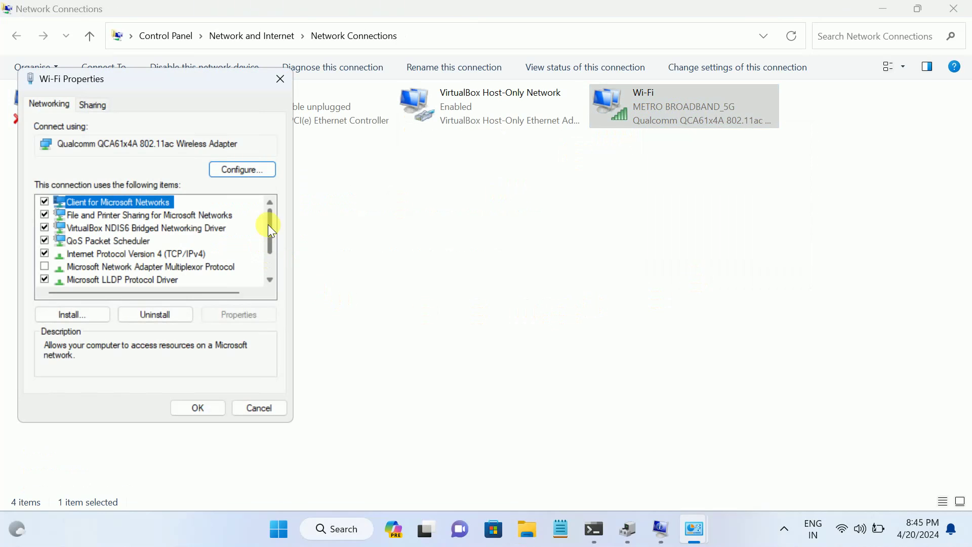
pyautogui.moveTo(202, 80); pyautogui.dragTo(480, 111)
pyautogui.scroll(-1, 436, 299)
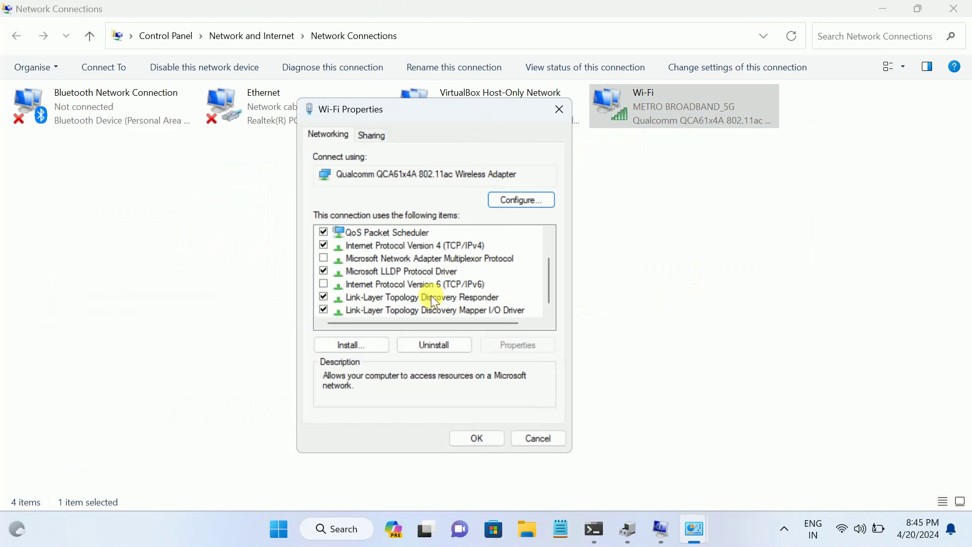
pyautogui.click(447, 248)
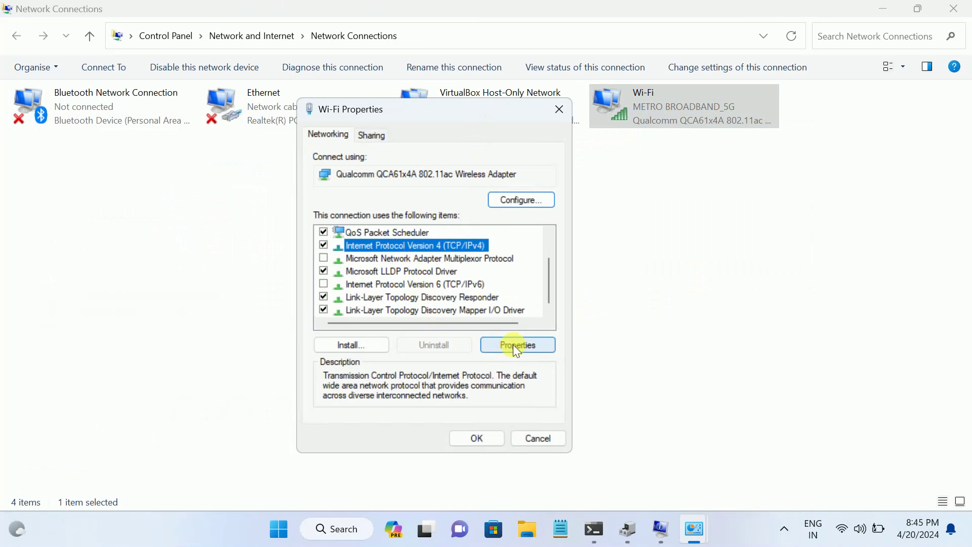
pyautogui.click(533, 345)
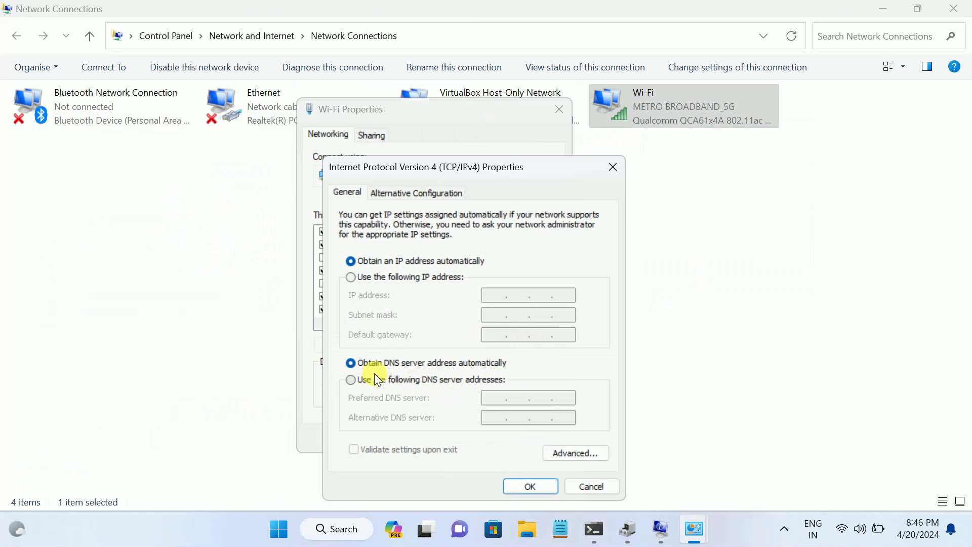
# Set the preferred DNS server to 8.8.8.8 and the alternate to 8.8.4.4, and confirm
pyautogui.click(382, 380)
pyautogui.click(494, 398)
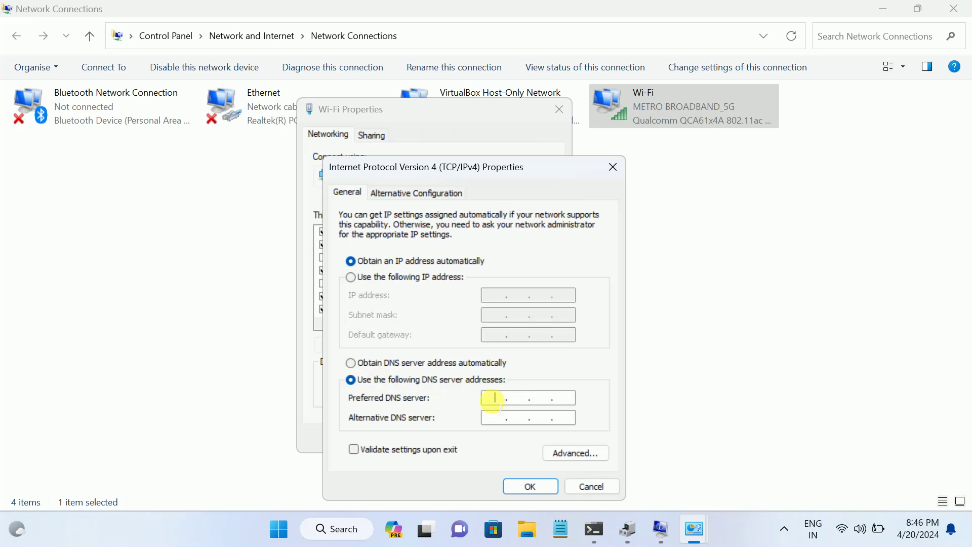
pyautogui.write('8.8.8.8')
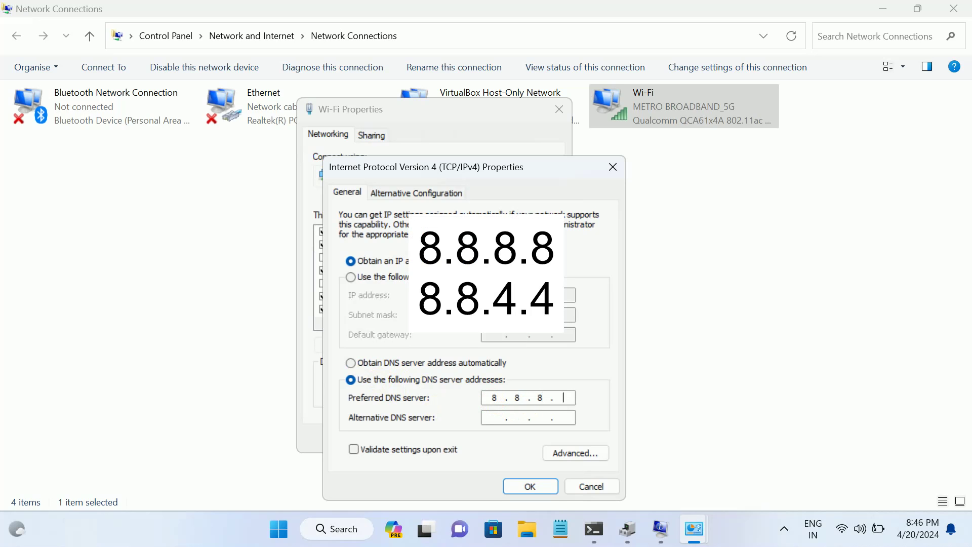
pyautogui.click(495, 418)
pyautogui.write('8')
pyautogui.write('8')
pyautogui.press('BackSpace')
pyautogui.press('Tab')
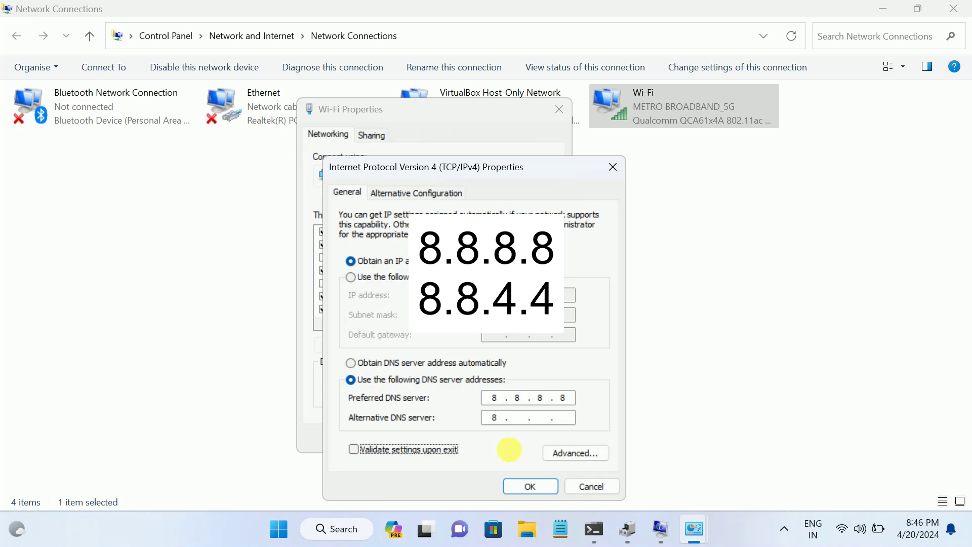
pyautogui.click(499, 419)
pyautogui.write('.8.8')
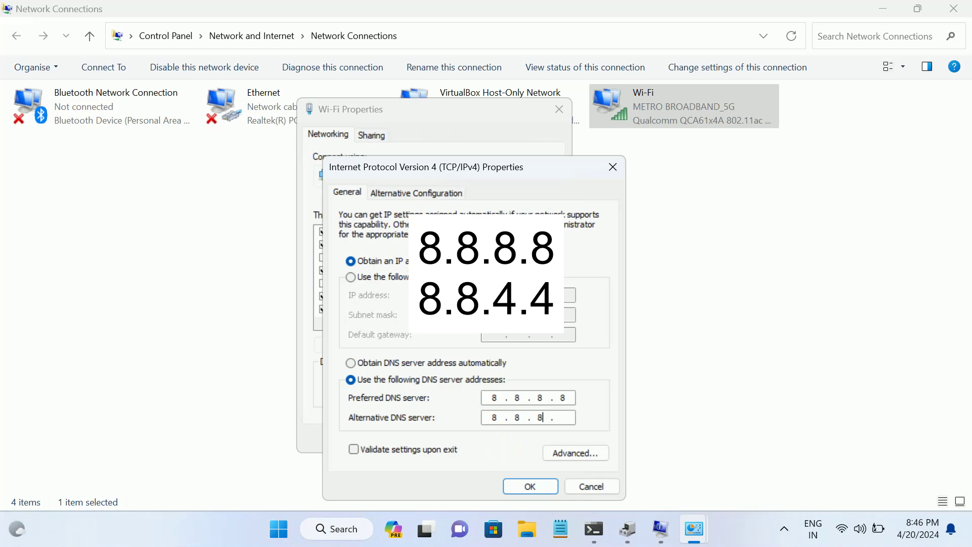
pyautogui.press('BackSpace')
pyautogui.press('BackSpace')
pyautogui.write('4.4')
pyautogui.click(532, 487)
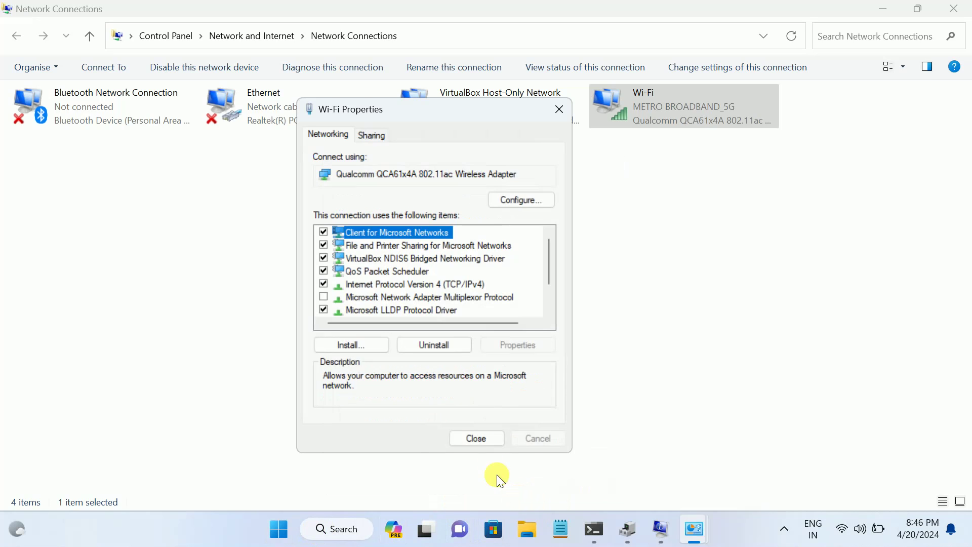
# Close Wi-Fi properties, refresh Network Connections, and close the network windows
pyautogui.click(489, 439)
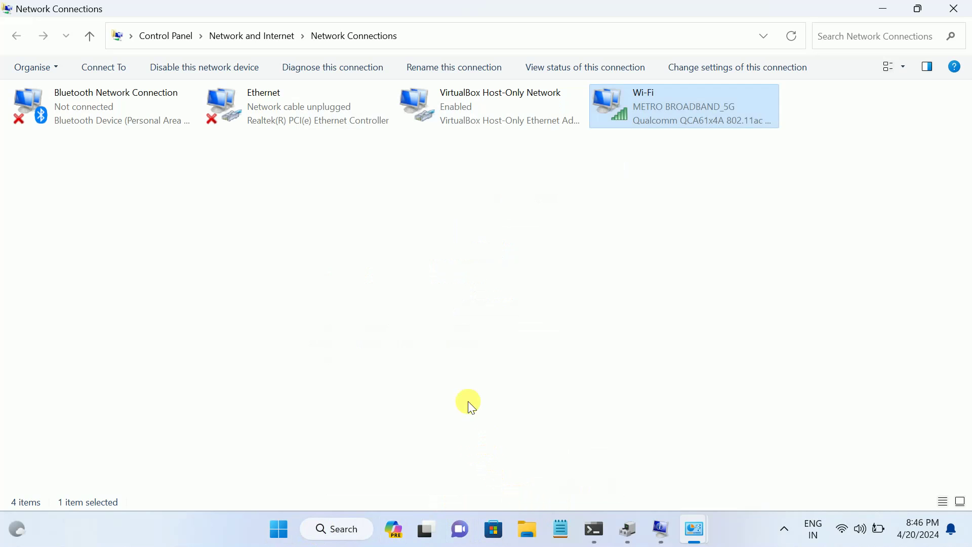
pyautogui.rightClick(564, 205)
pyautogui.click(601, 267)
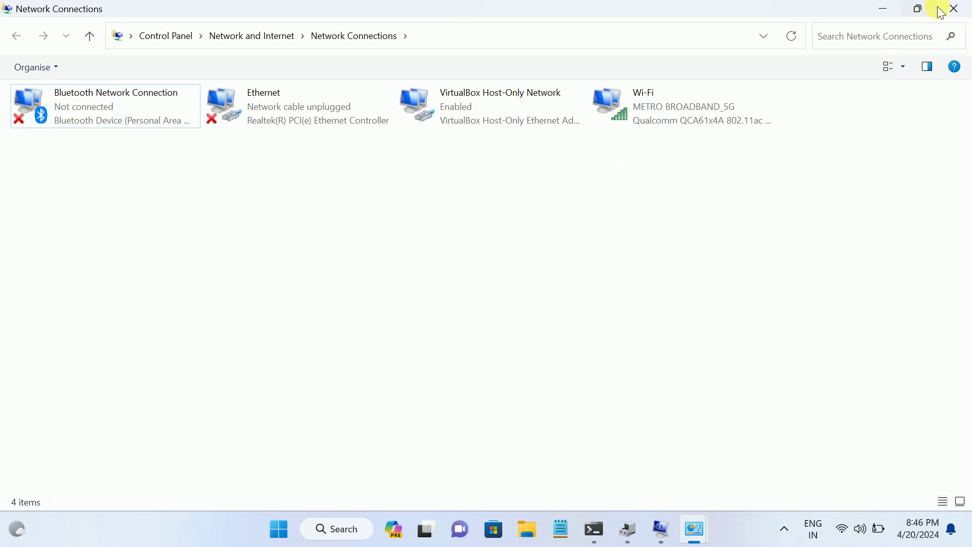
pyautogui.click(953, 7)
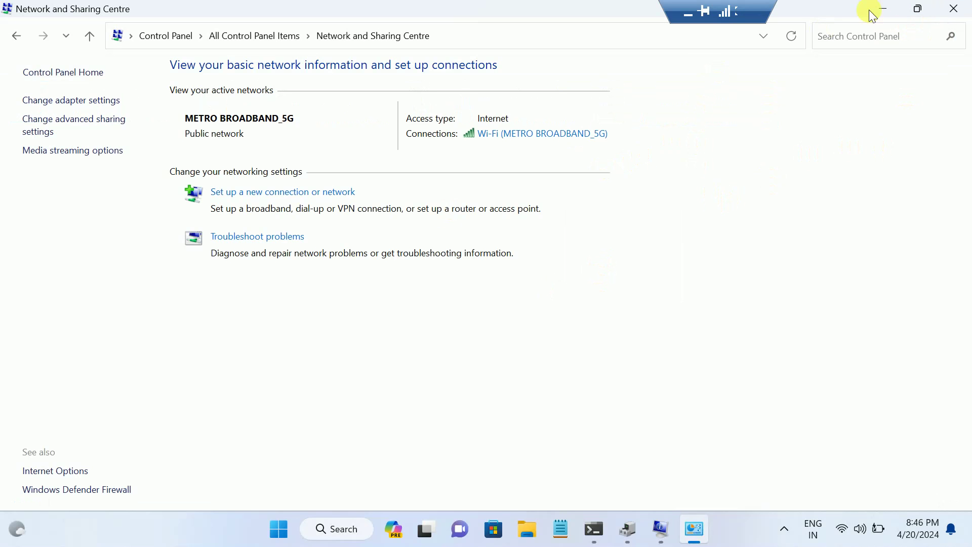
pyautogui.click(962, 7)
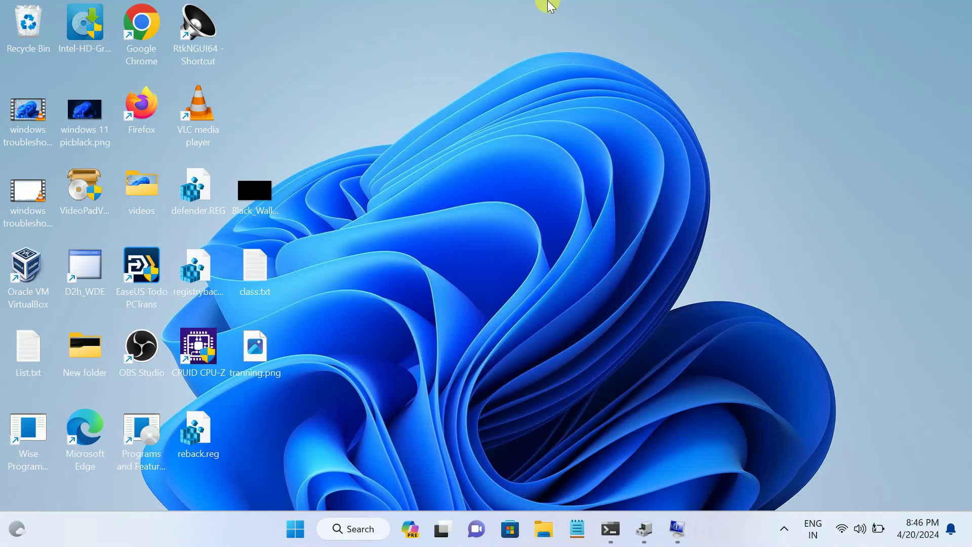
# Launch Command Prompt as administrator and run ipconfig /flushdns to clear the DNS cache
pyautogui.click(354, 529)
pyautogui.write('cmd')
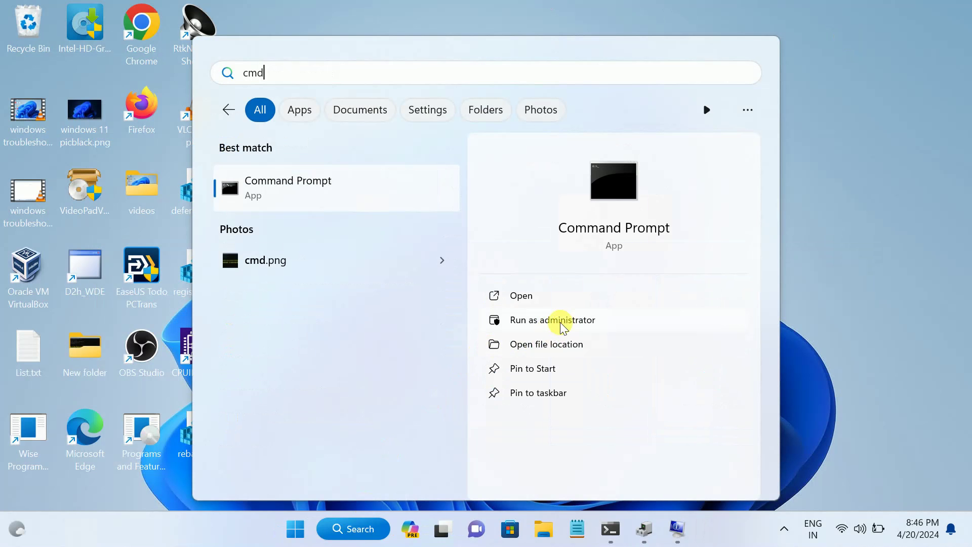
pyautogui.click(560, 321)
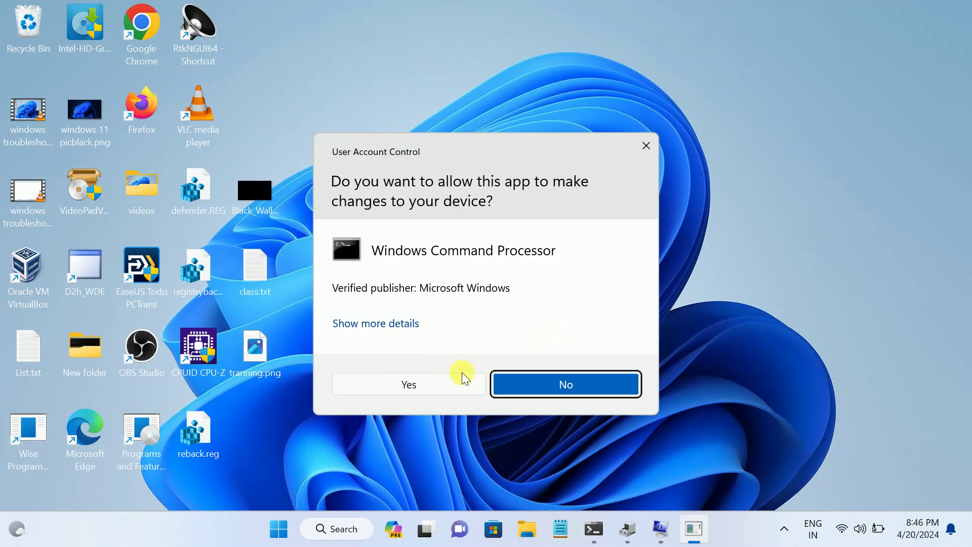
pyautogui.click(428, 389)
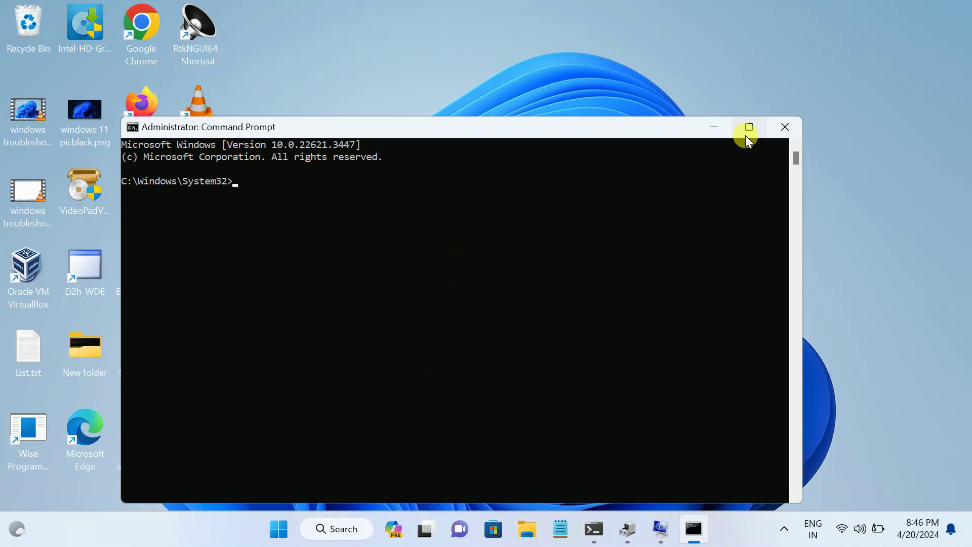
pyautogui.click(746, 132)
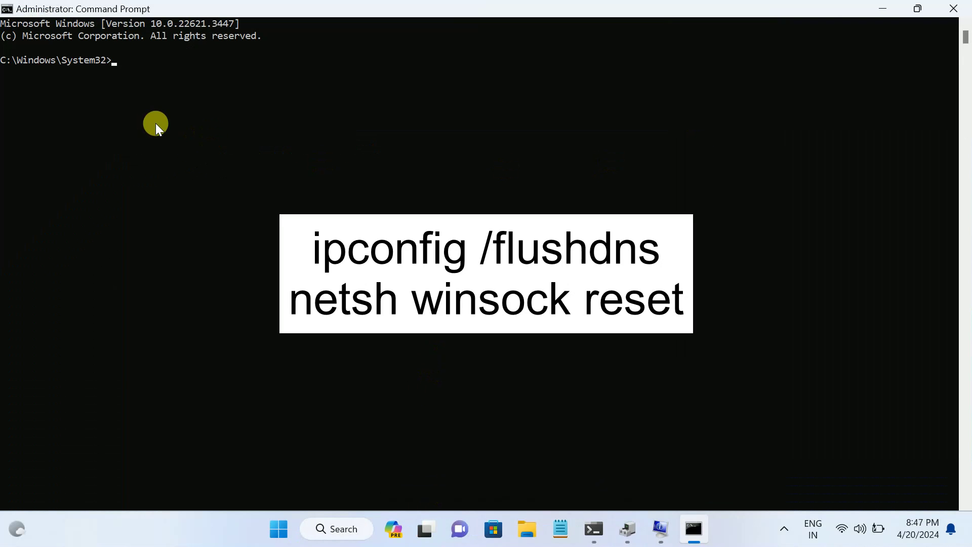
pyautogui.write('ipconfig /flushdns')
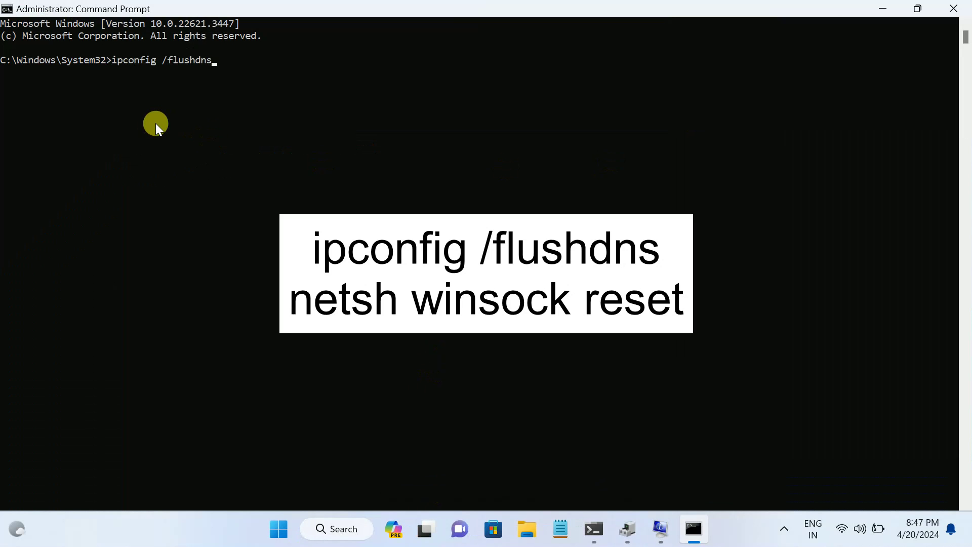
pyautogui.press('Return')
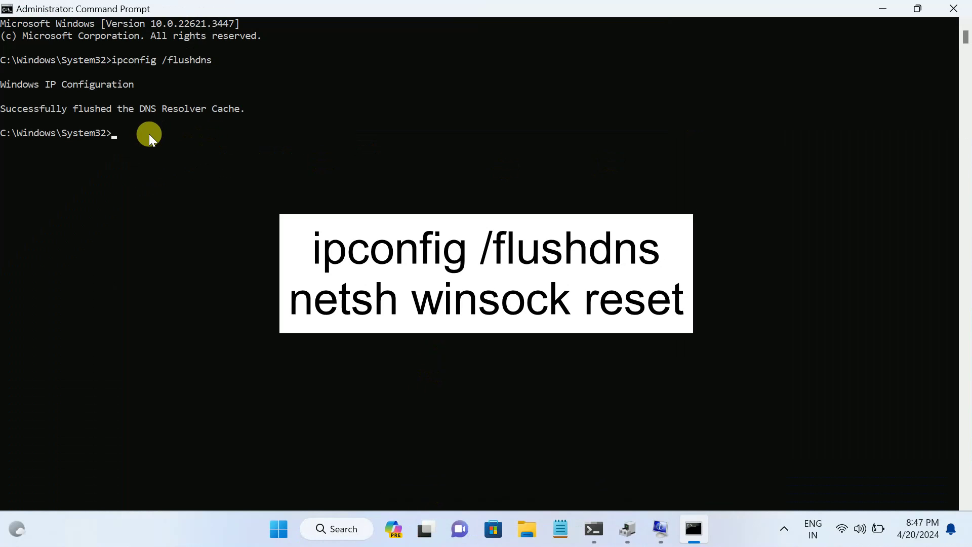
# Run netsh winsock reset, check the power options without restarting, and close the console
pyautogui.write('wn')
pyautogui.press('BackSpace')
pyautogui.press('BackSpace')
pyautogui.write('netsh winsock reset')
pyautogui.press('Return')
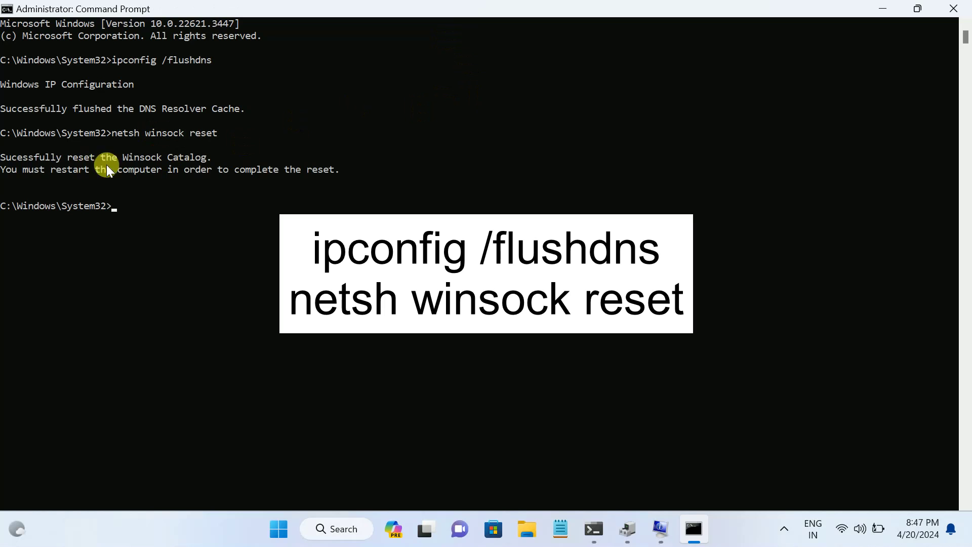
pyautogui.moveTo(3, 172); pyautogui.dragTo(327, 162)
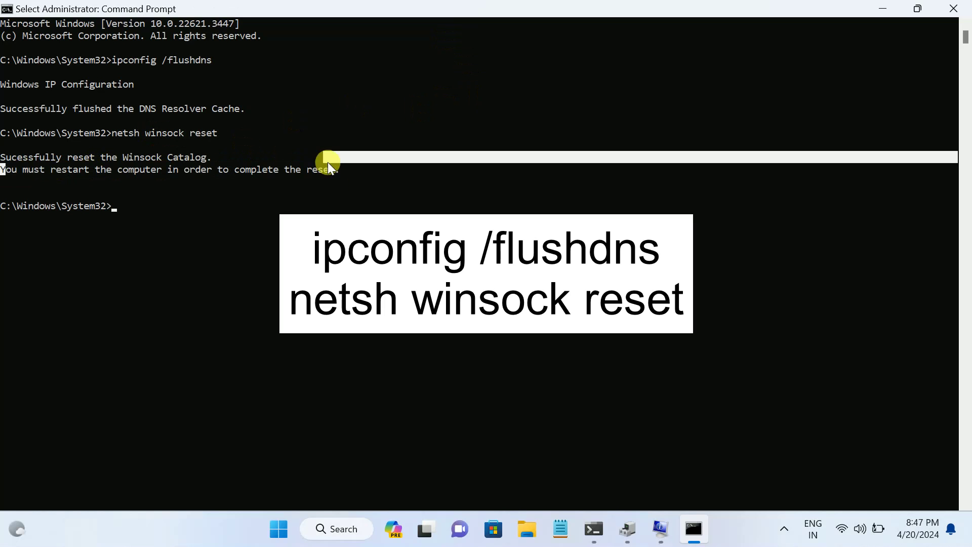
pyautogui.click(277, 532)
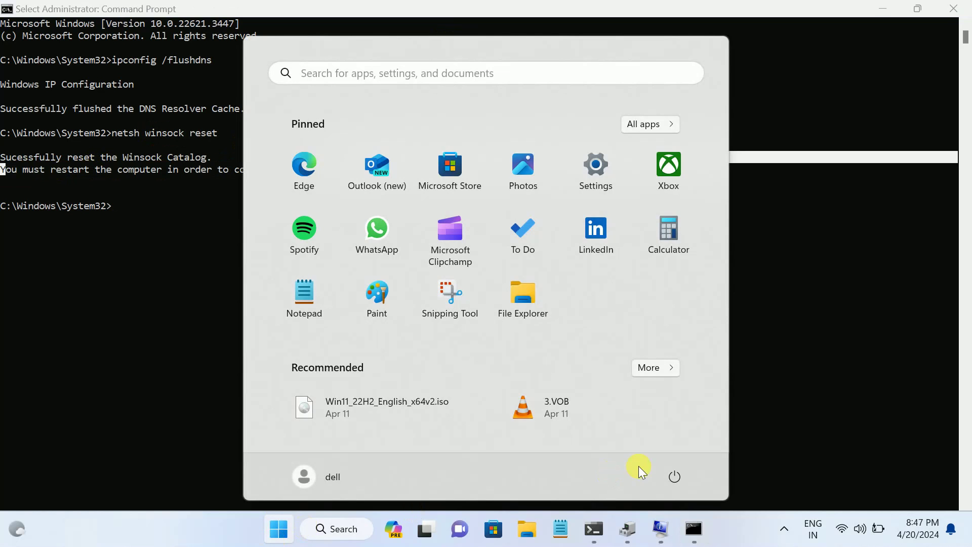
pyautogui.click(666, 479)
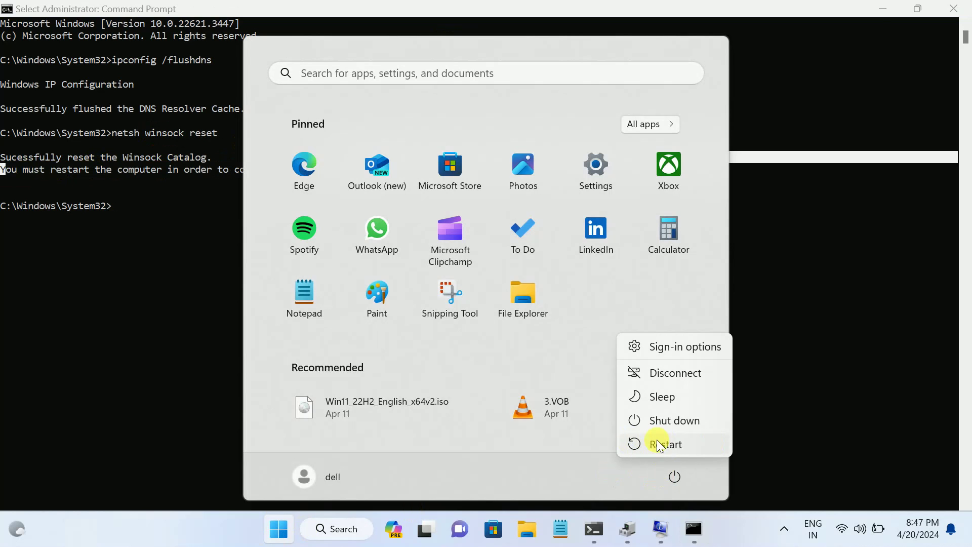
pyautogui.press('Escape')
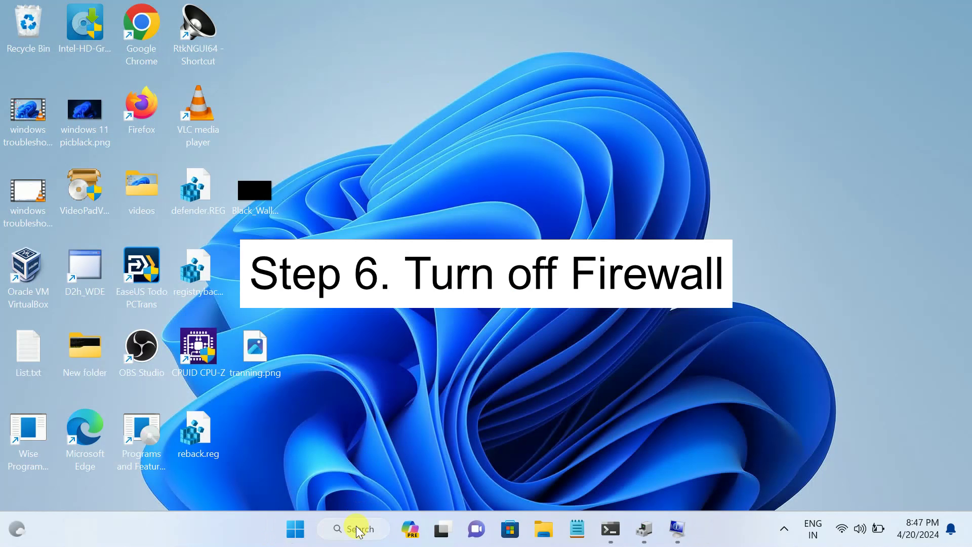
pyautogui.click(354, 528)
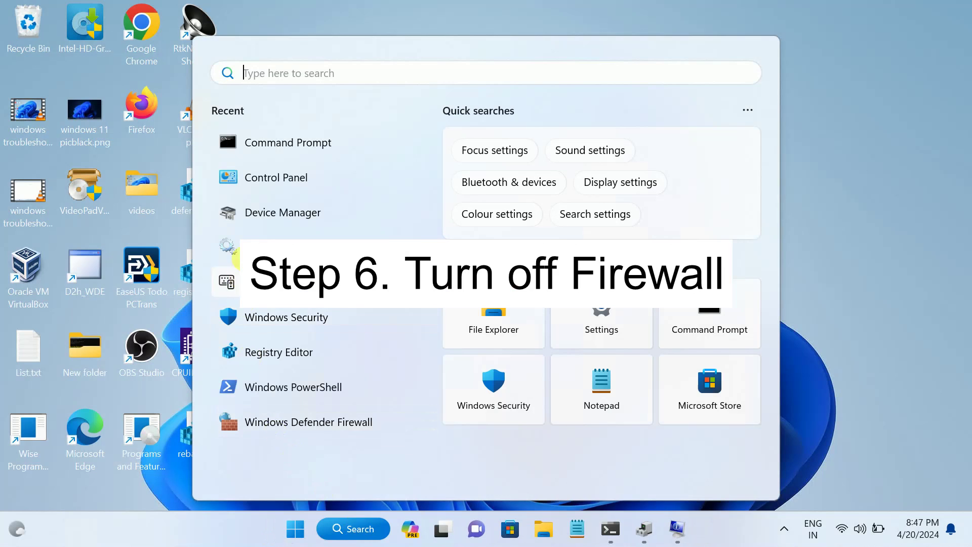
# Turn off Windows Defender Firewall for private and public networks and apply with OK
pyautogui.click(269, 177)
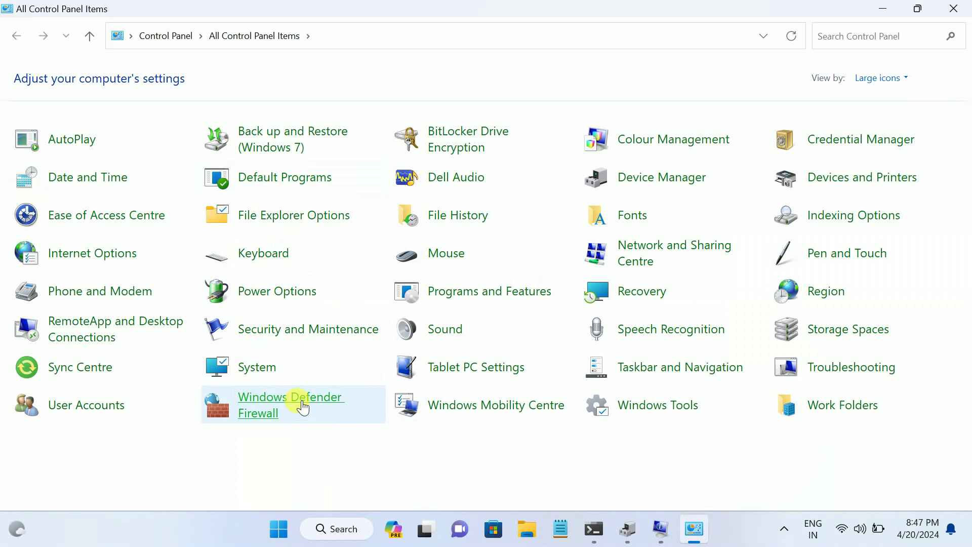
pyautogui.click(304, 407)
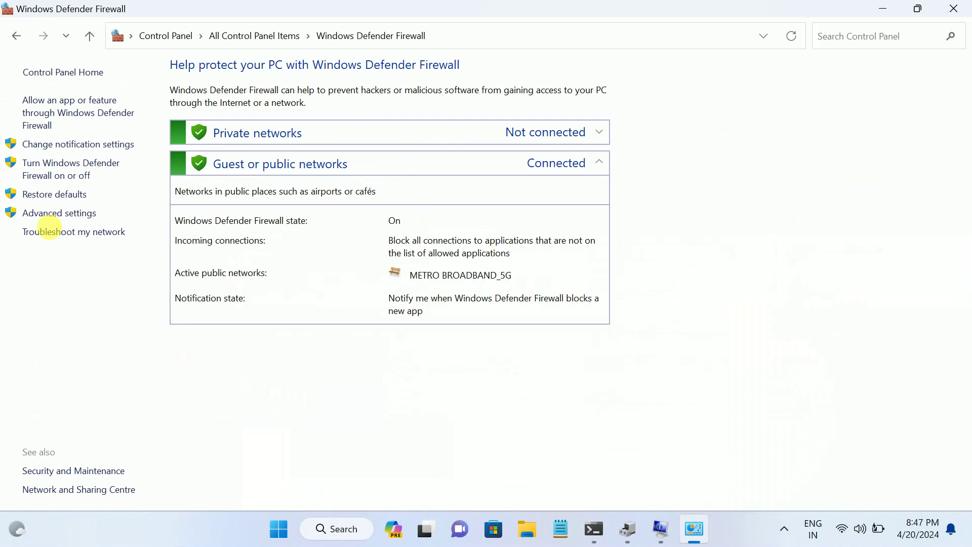
pyautogui.click(73, 176)
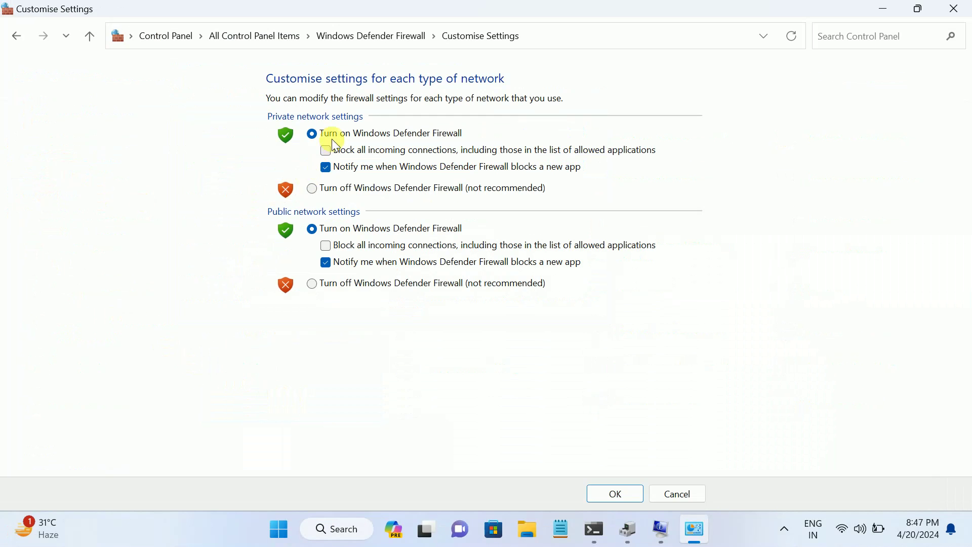
pyautogui.click(314, 189)
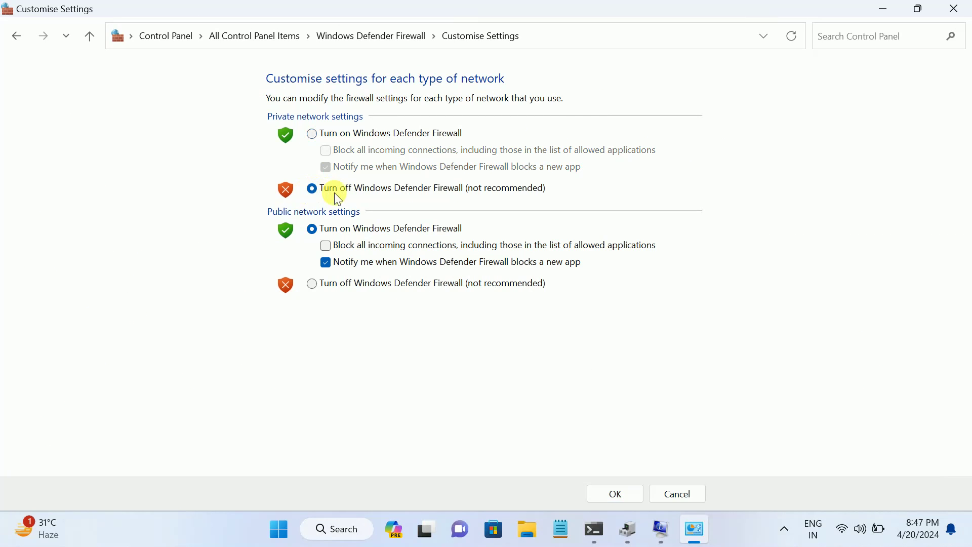
pyautogui.click(312, 284)
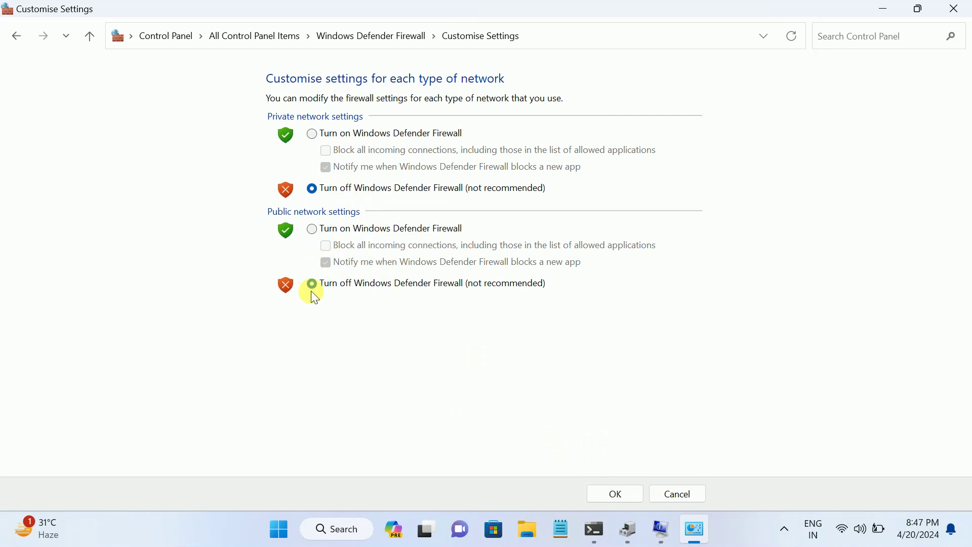
pyautogui.click(616, 493)
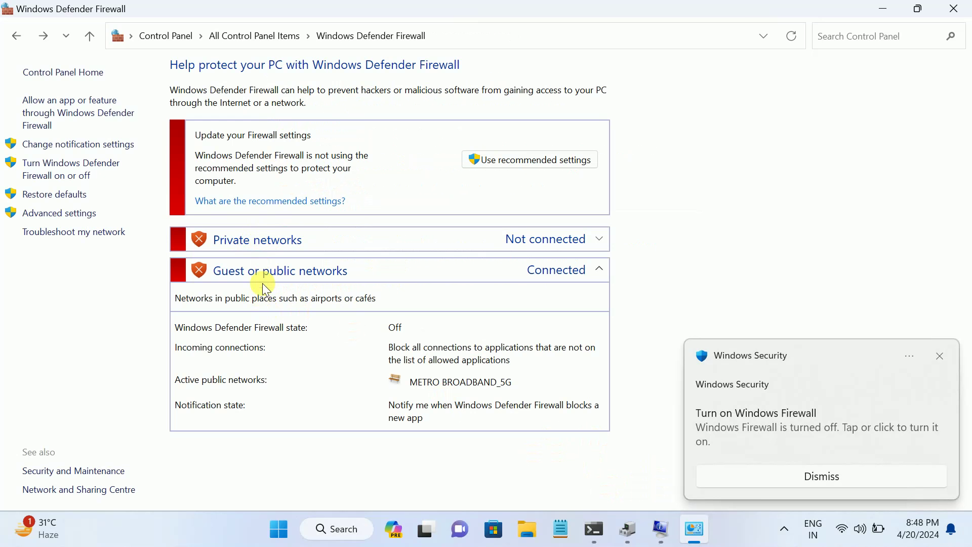
pyautogui.click(953, 12)
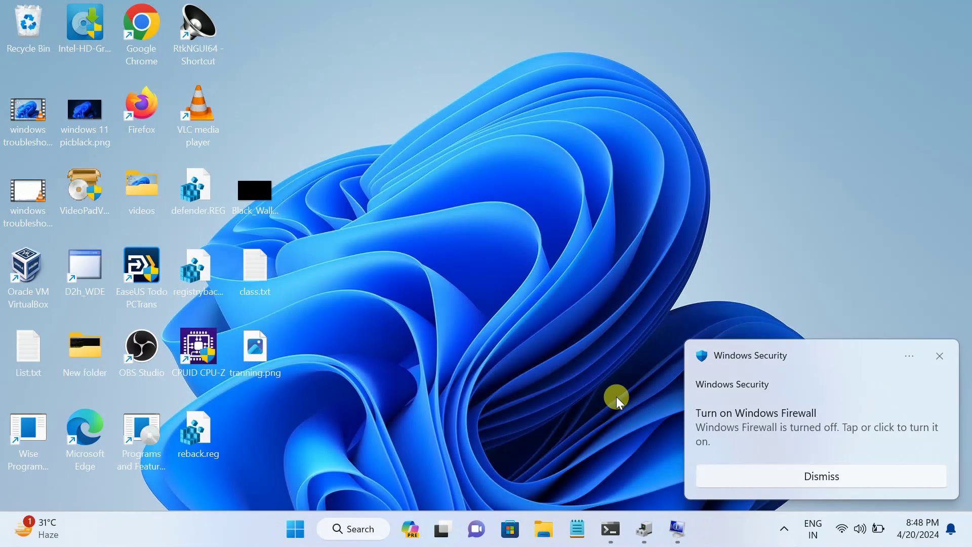